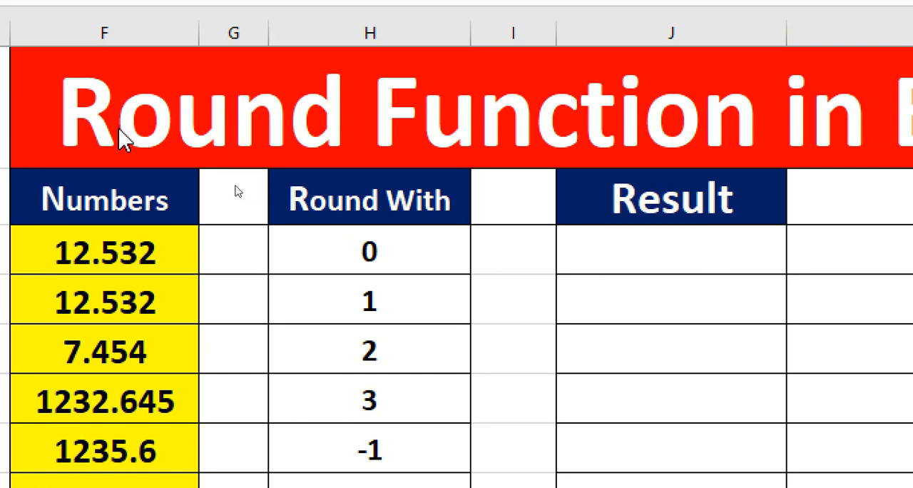
Examine the entries in the Numbers and Round With columns and the blank cells under Result.
left_click(125, 269)
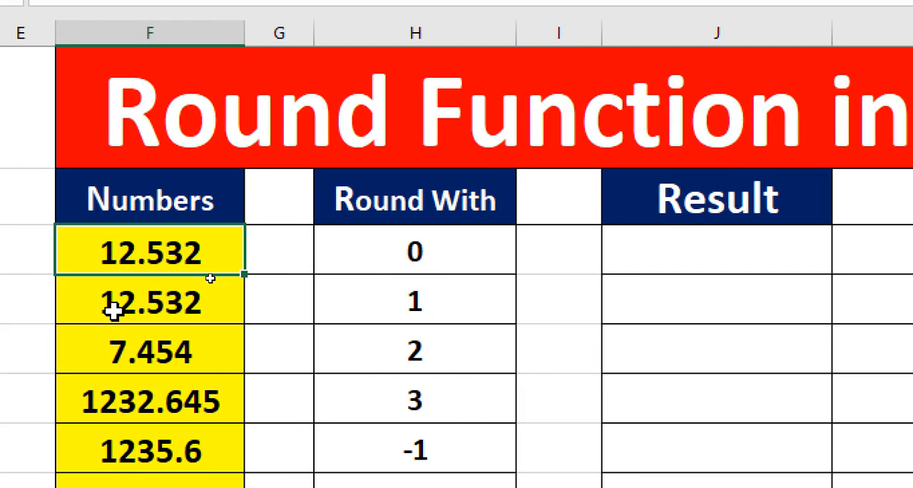
left_click(100, 306)
left_click(139, 350)
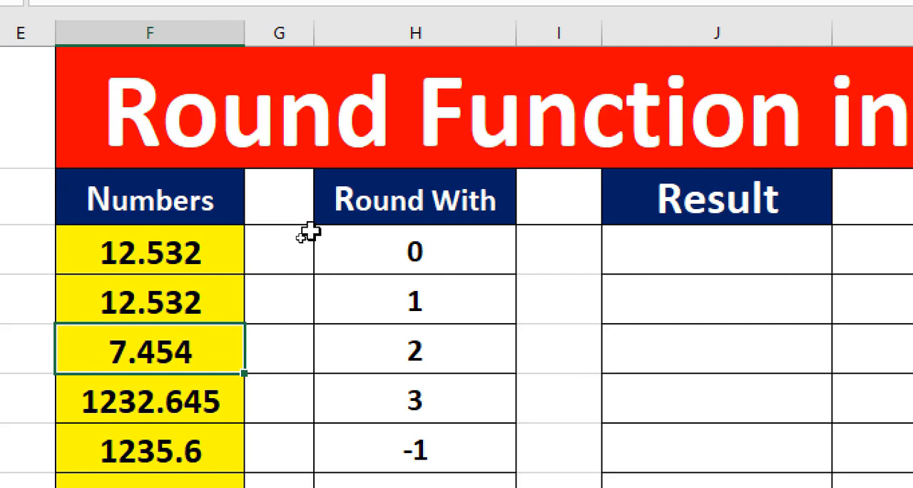
left_click(443, 255)
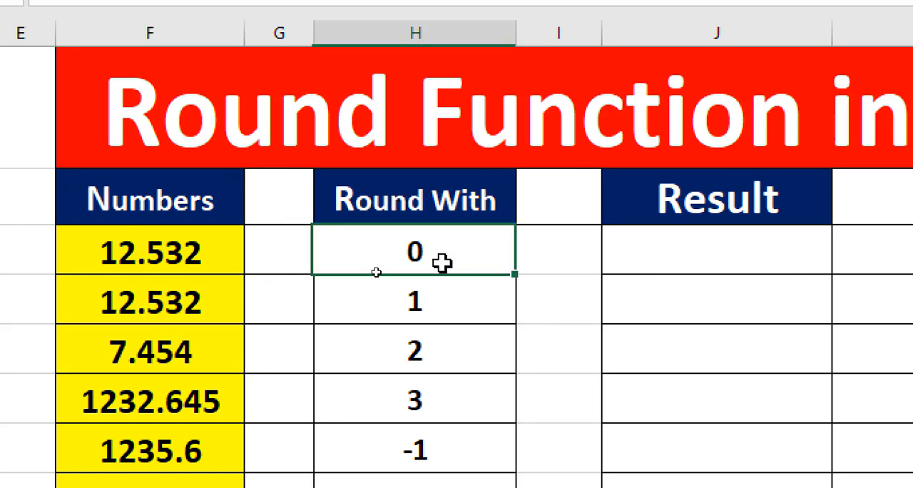
left_click(446, 315)
left_click(697, 246)
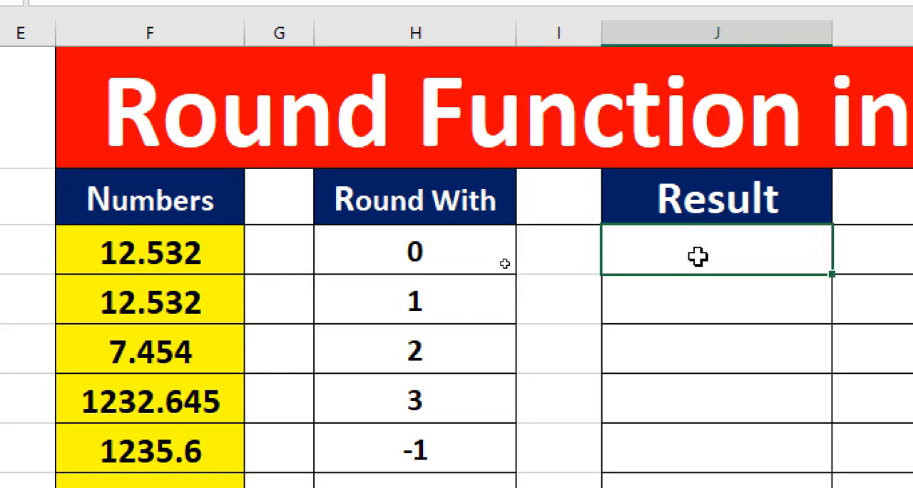
left_click(700, 298)
left_click(711, 370)
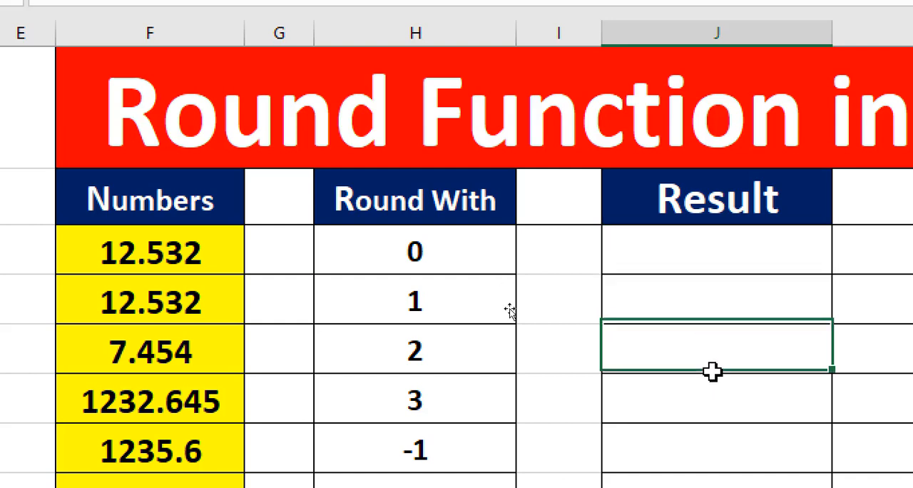
left_click(711, 407)
left_click(708, 454)
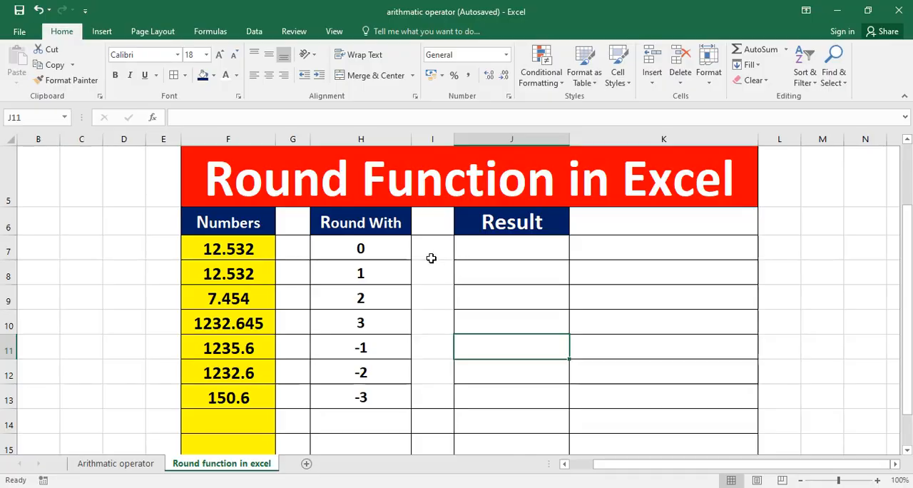
Write the function syntax round() as plain text in cell K8, without the equals sign.
left_click(912, 287)
type("=")
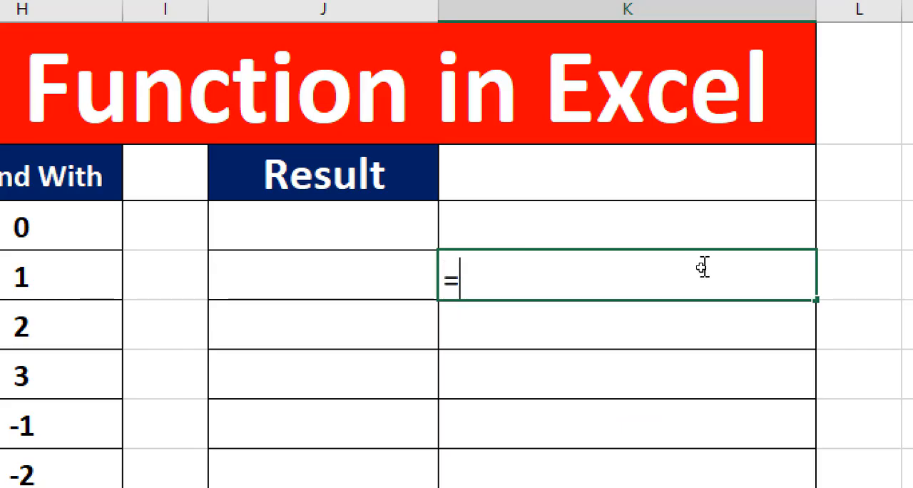
type("r")
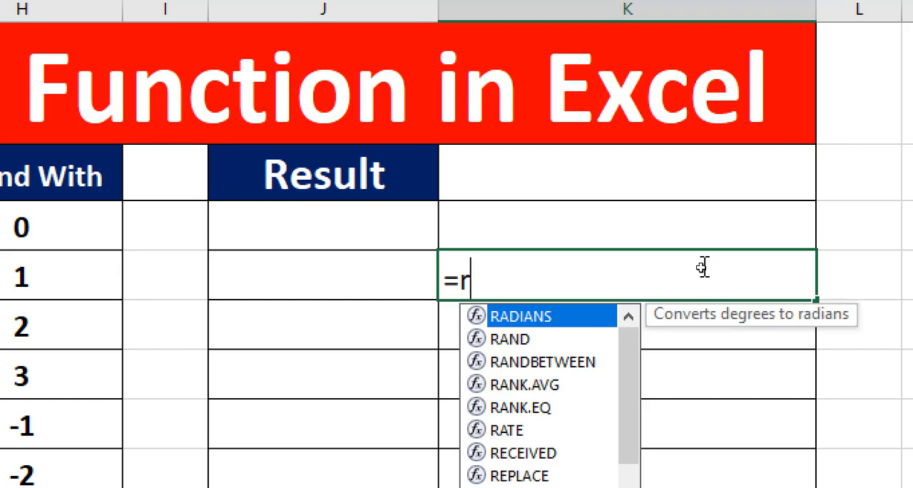
type("ound")
key("BackSpace")
key("BackSpace")
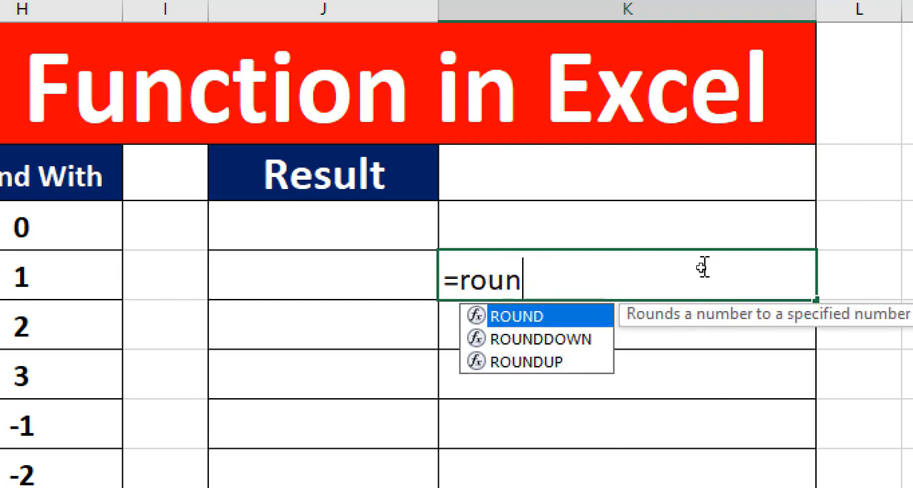
key("BackSpace")
key("BackSpace")
key("BackSpace")
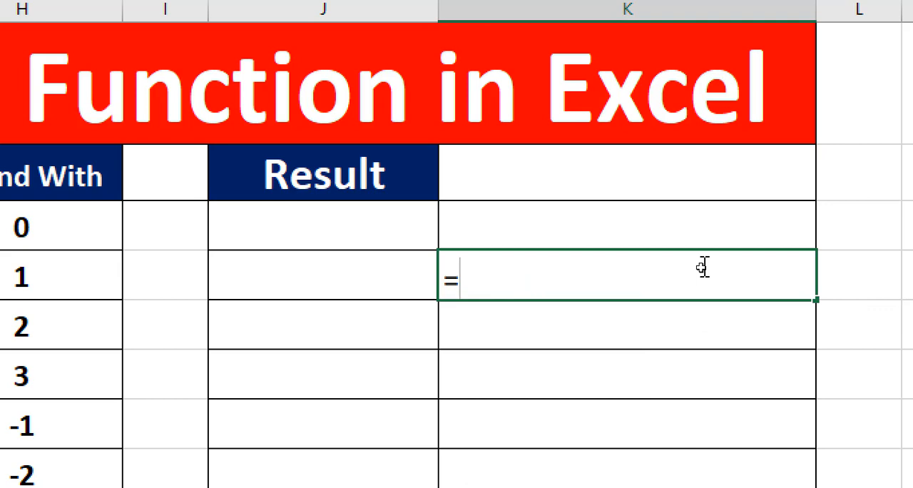
type("round")
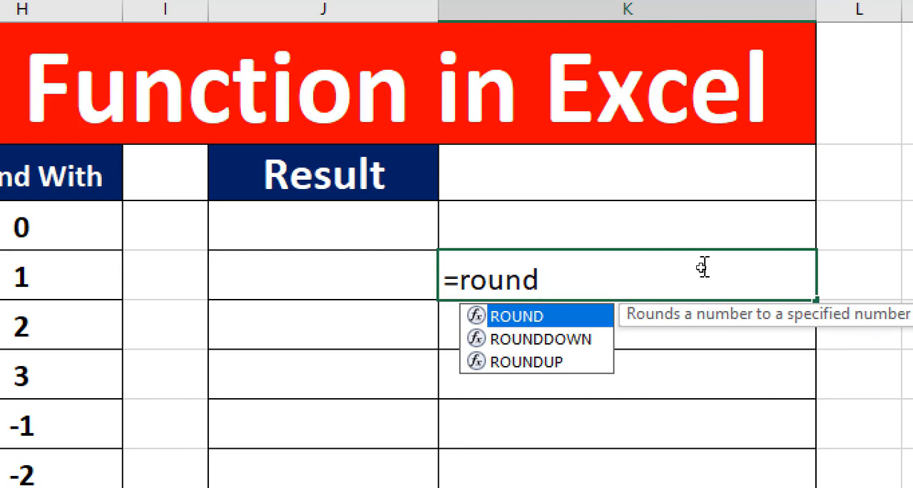
type("()")
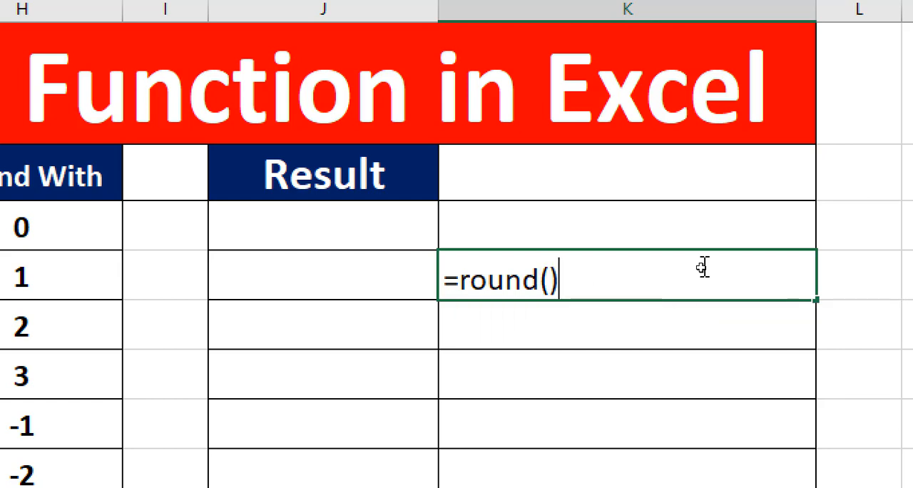
left_click(460, 280)
key("BackSpace")
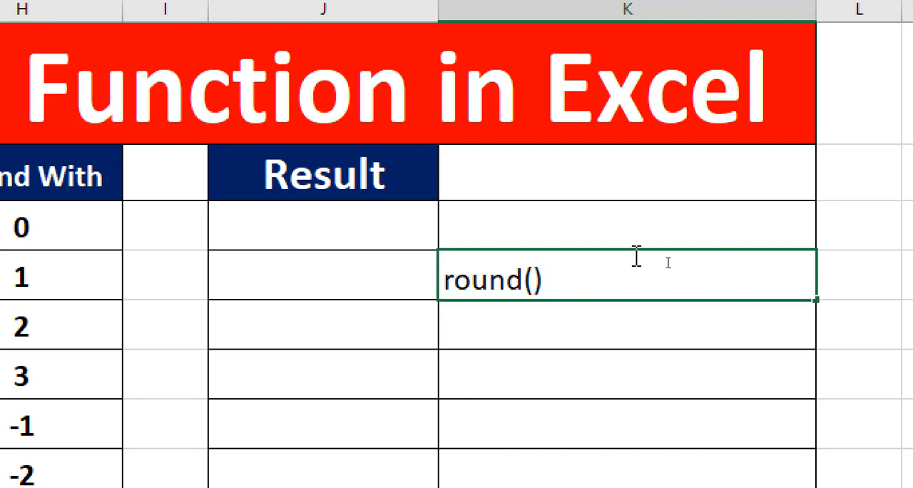
Fill the parentheses of the sample text in K8 with 112,0123 as example arguments.
type("112")
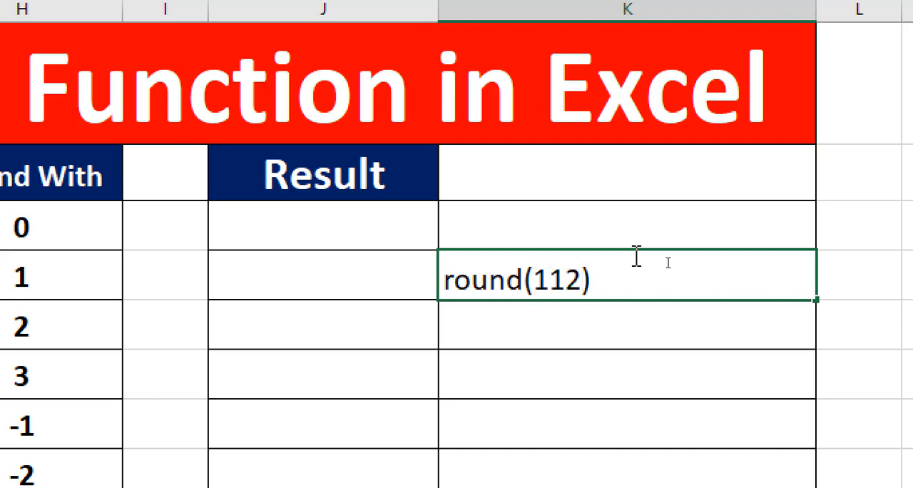
type(",")
type("0")
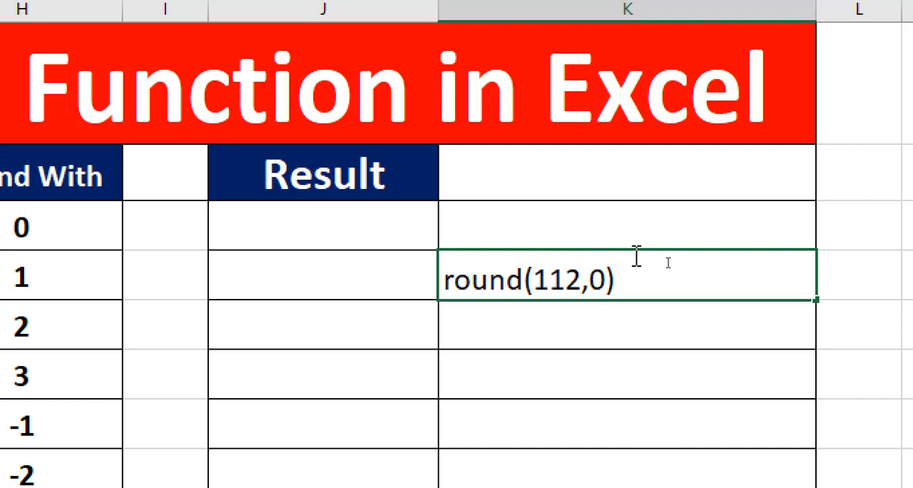
type("123")
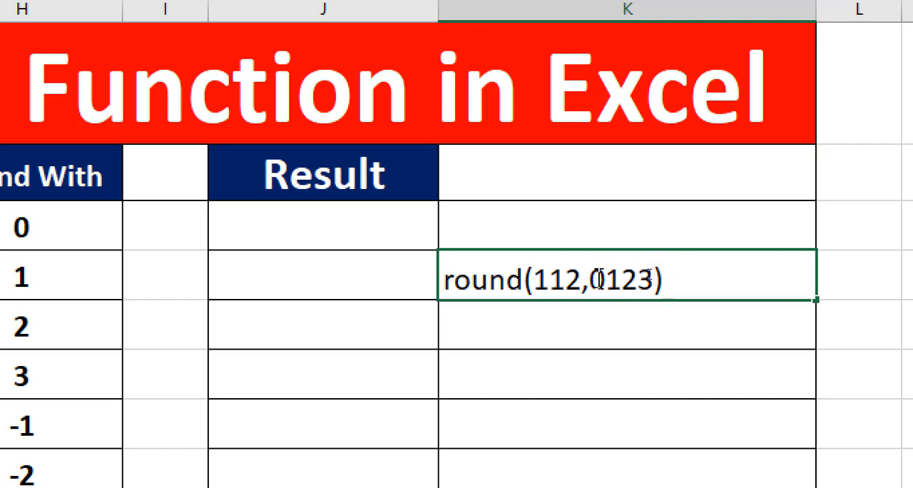
Append the negative digit options -1-2-3 after 0123 in the sample text in K8.
left_click_drag(591, 280, 658, 285)
left_click(656, 276)
type("-1-2-3")
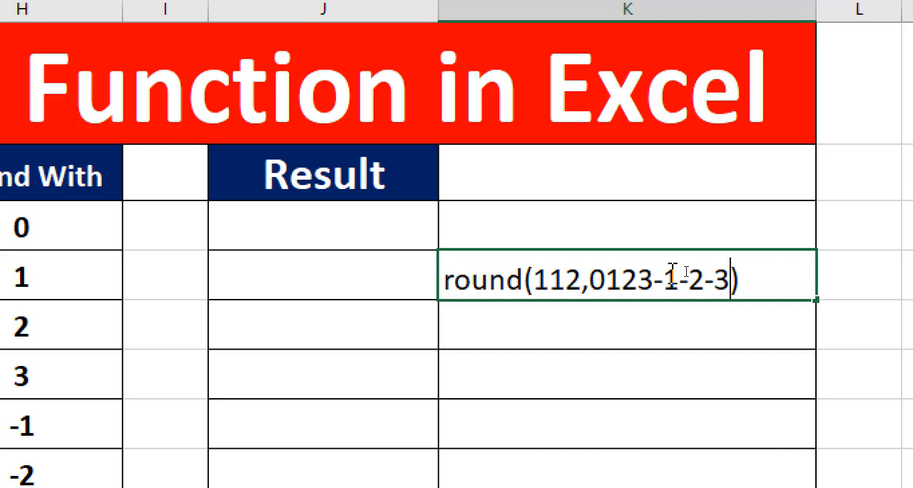
Clear the sample round text from cell K8.
key("Right")
key("BackSpace")
key("BackSpace")
key("BackSpace")
key("BackSpace")
key("BackSpace")
key("BackSpace")
key("BackSpace")
key("BackSpace")
key("BackSpace")
key("BackSpace")
key("BackSpace")
key("BackSpace")
key("BackSpace")
key("BackSpace")
key("BackSpace")
key("BackSpace")
key("BackSpace")
key("BackSpace")
key("BackSpace")
key("BackSpace")
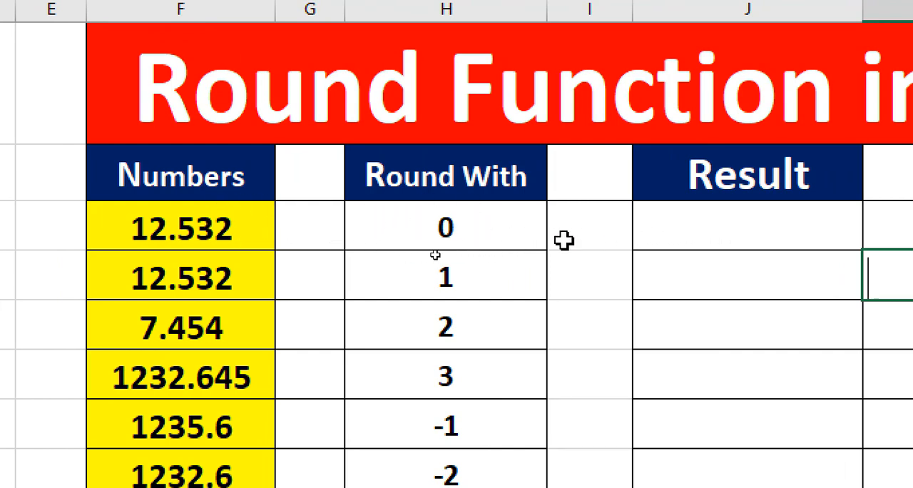
Enter the formula =round(F7,H7) in the first Result cell, J7.
left_click(706, 230)
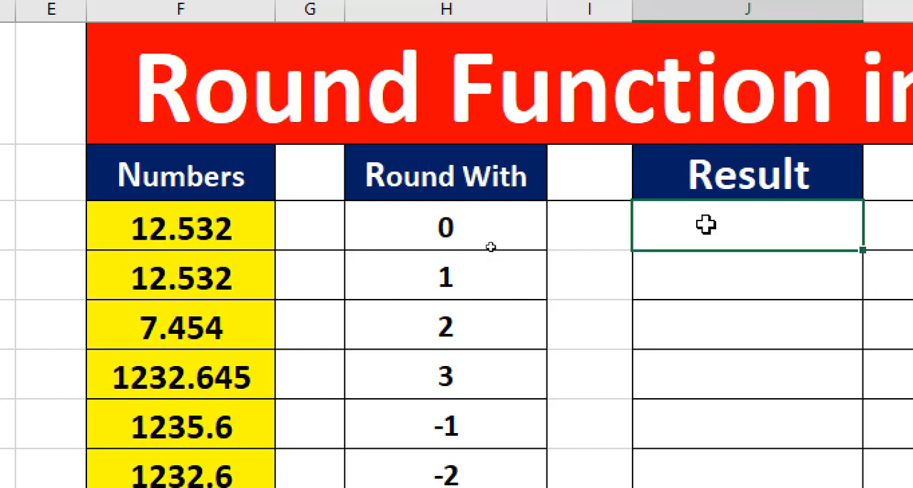
type("=")
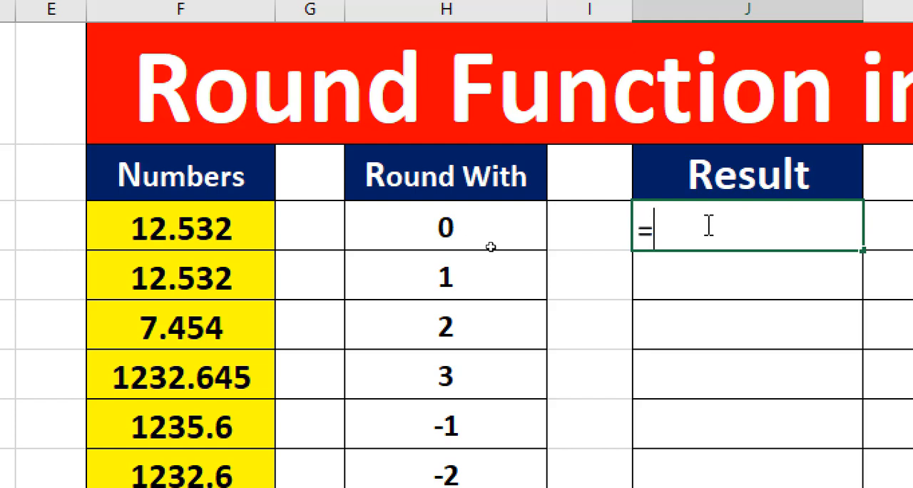
type("round")
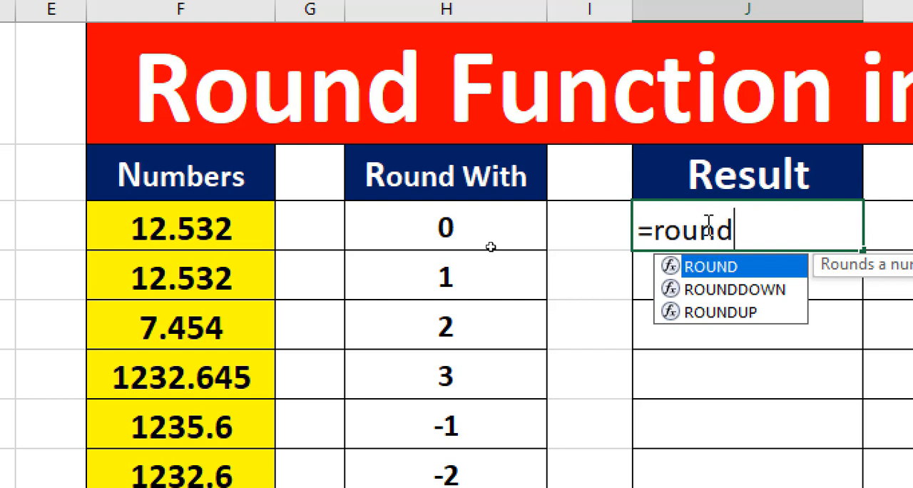
type("(")
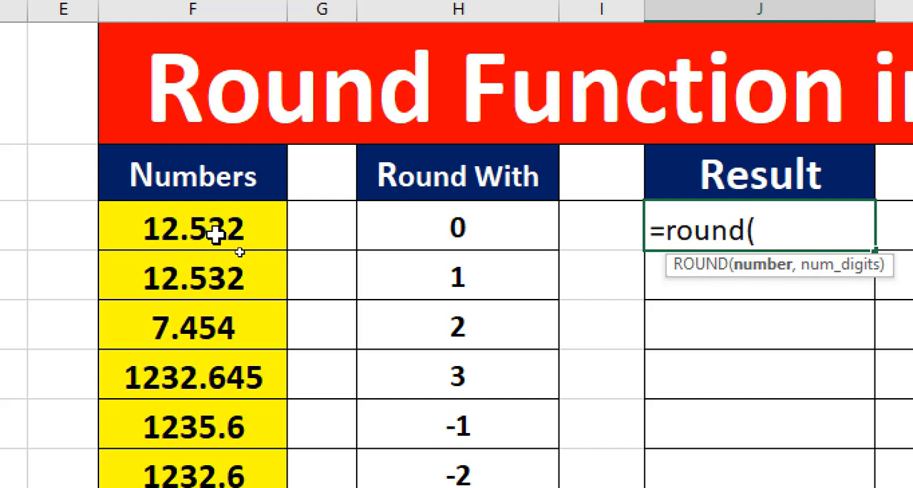
left_click(214, 233)
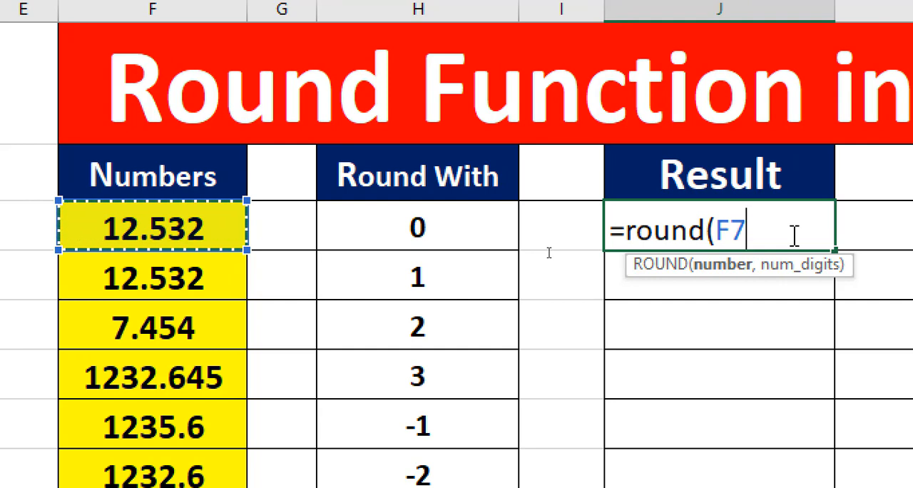
type(",0")
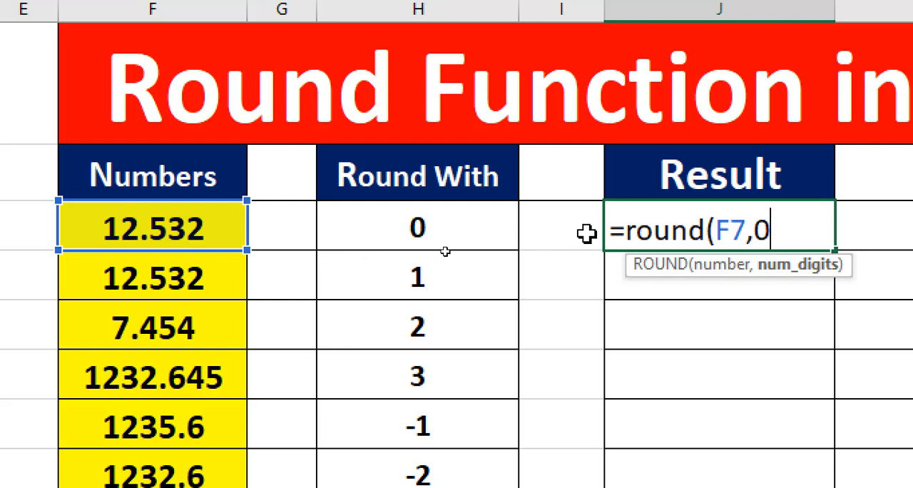
key("BackSpace")
left_click(433, 213)
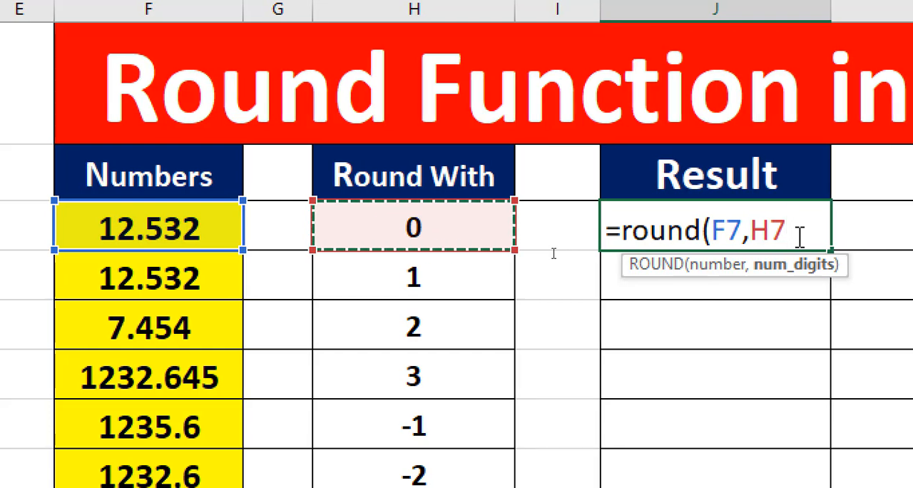
type(")")
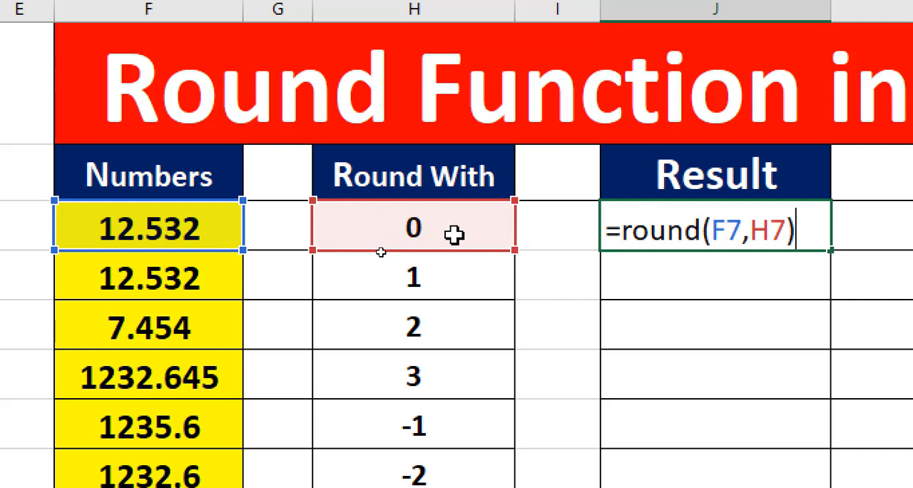
key("Return")
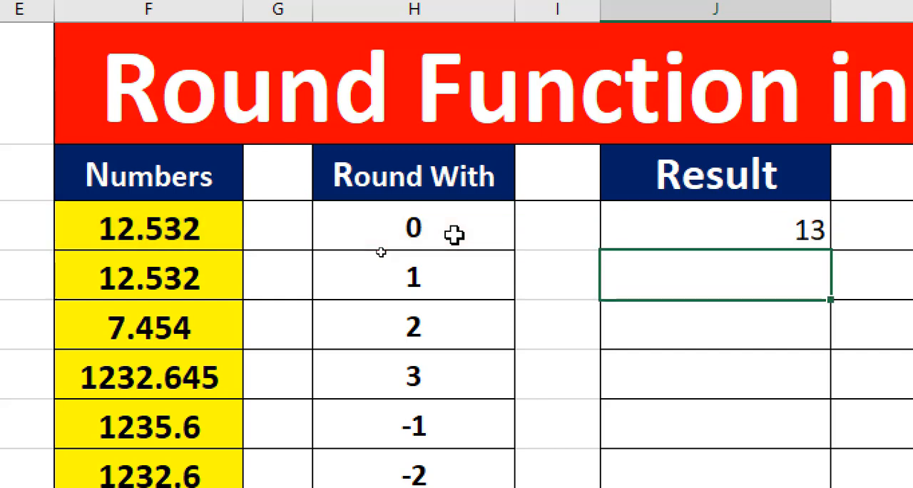
Review the ROUND formula in J7 together with its source cells F7 and H7.
left_click(803, 238)
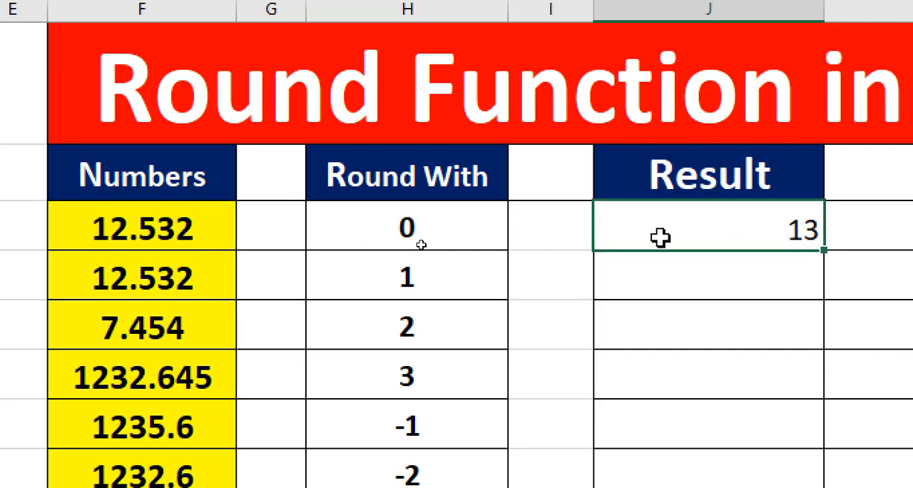
left_click(128, 240)
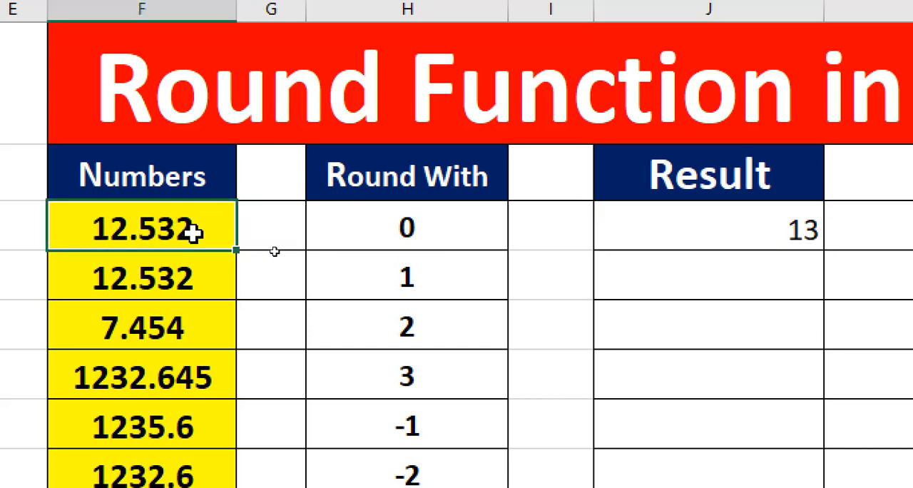
left_click(365, 220)
left_click(777, 232)
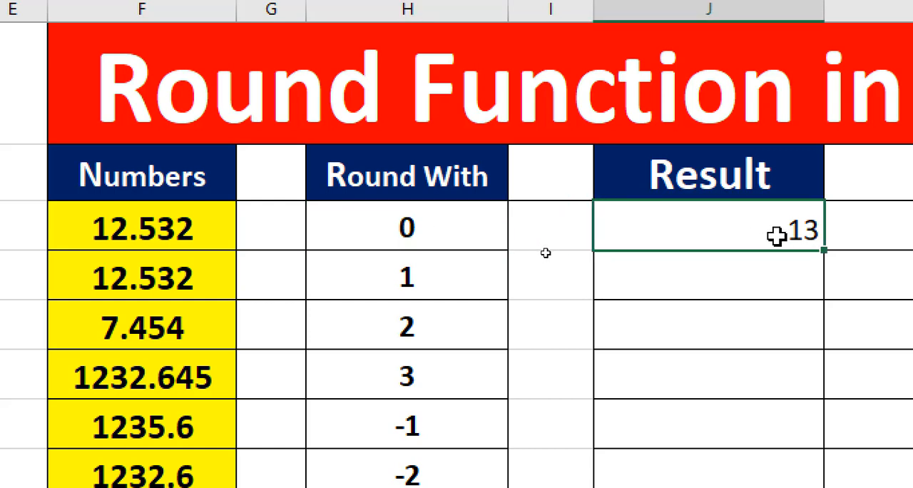
key("F2")
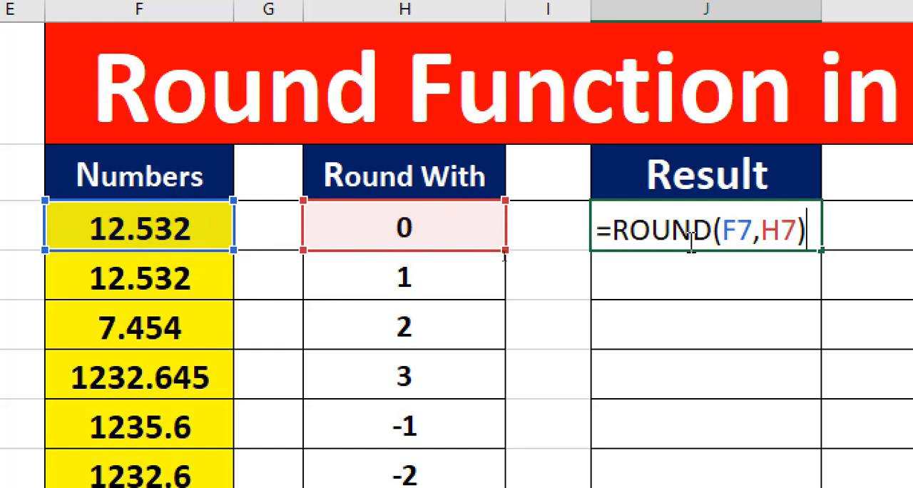
key("Return")
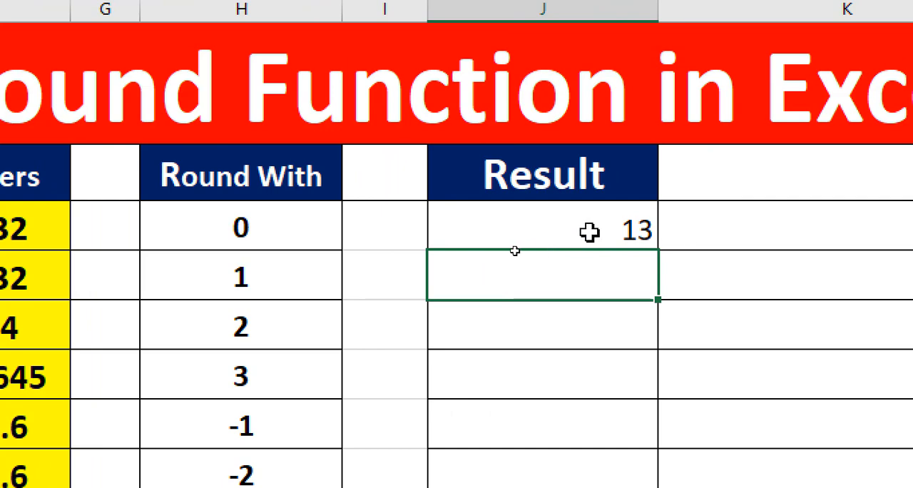
Enter the formula =round(12.532,0) with typed-in values in cell I7, beside the first Result cell.
left_click(365, 229)
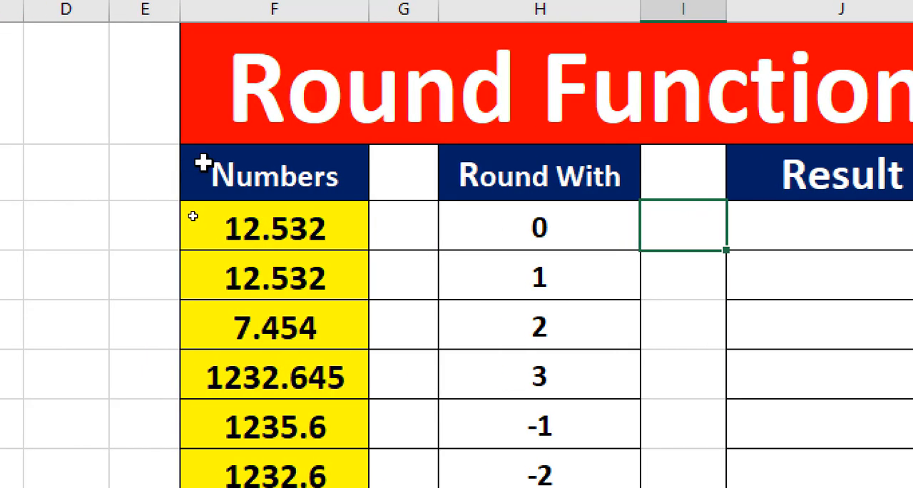
type("=")
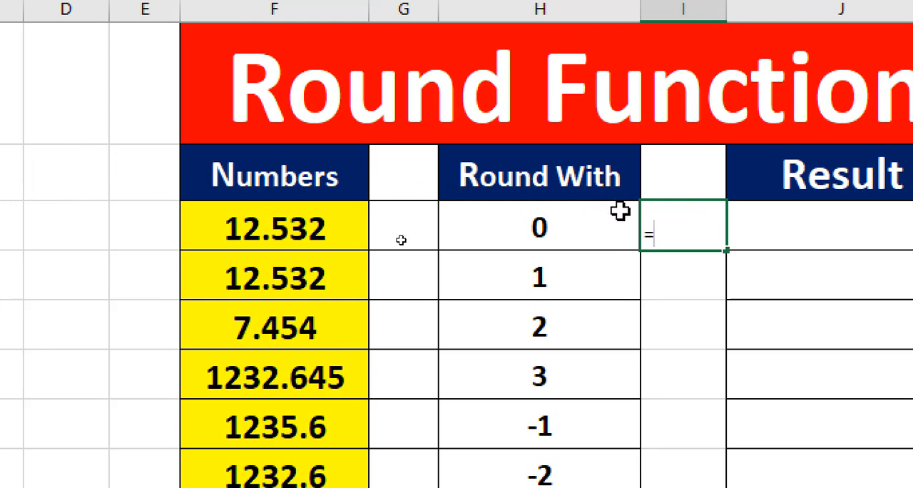
type("round")
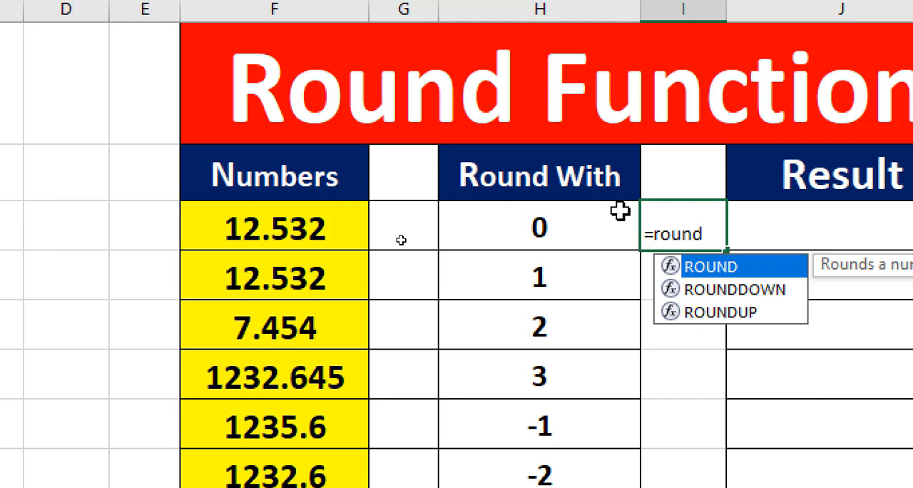
type("(")
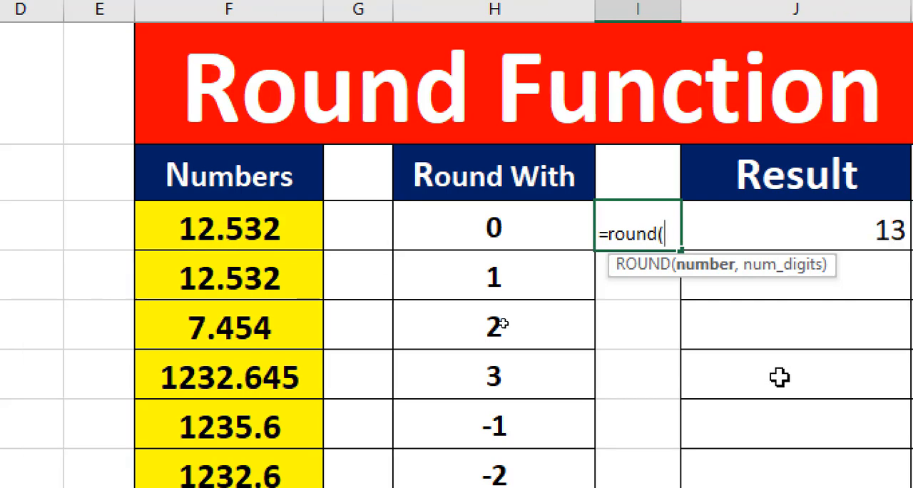
type("12")
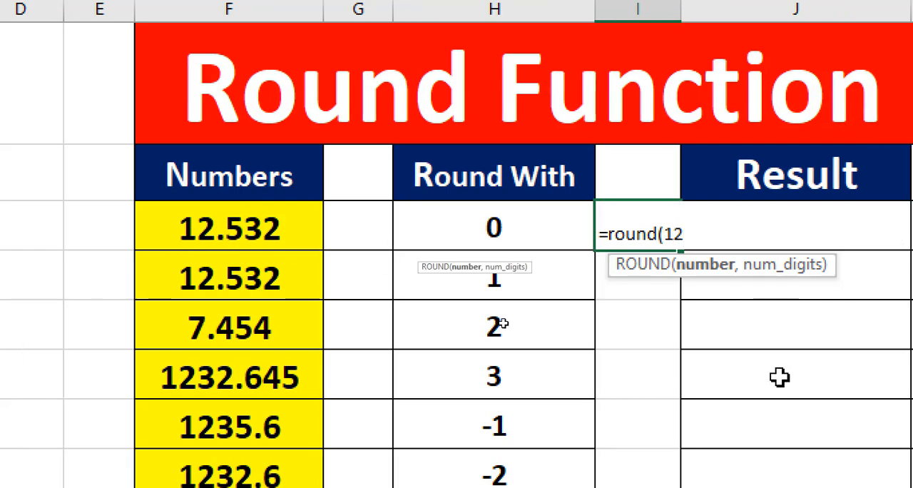
type(".532")
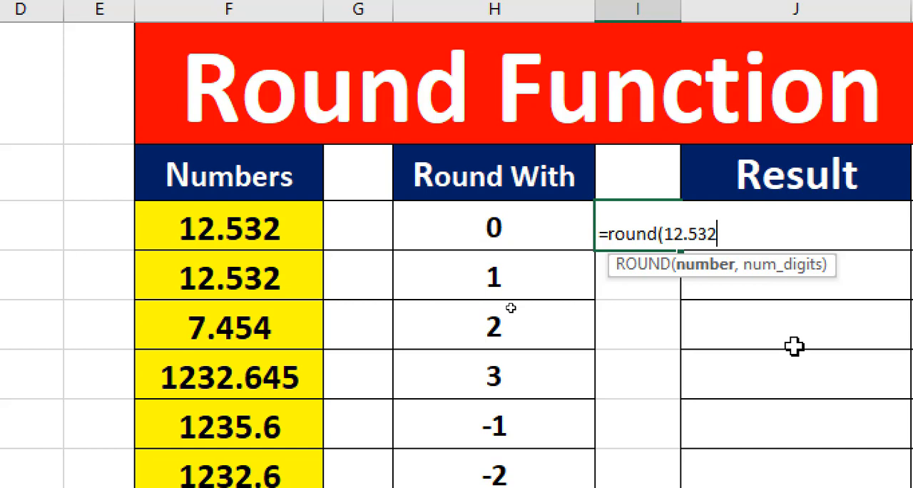
type(",0")
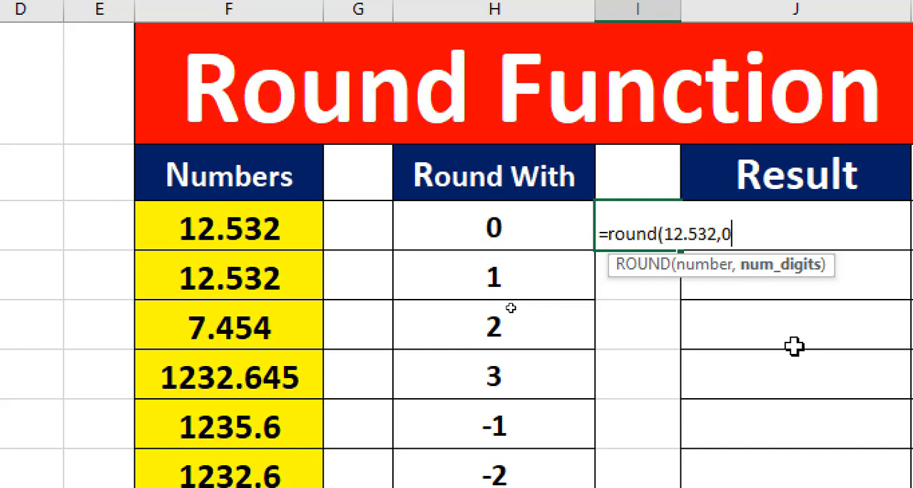
type(")")
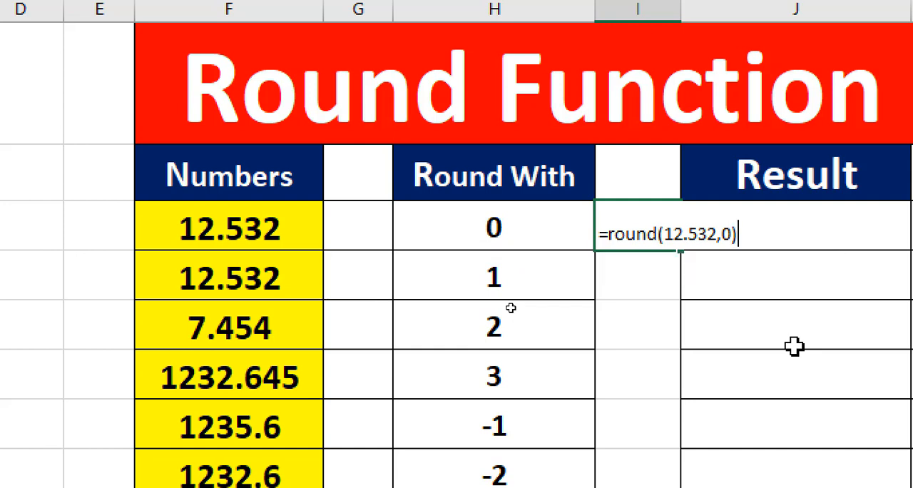
key("Return")
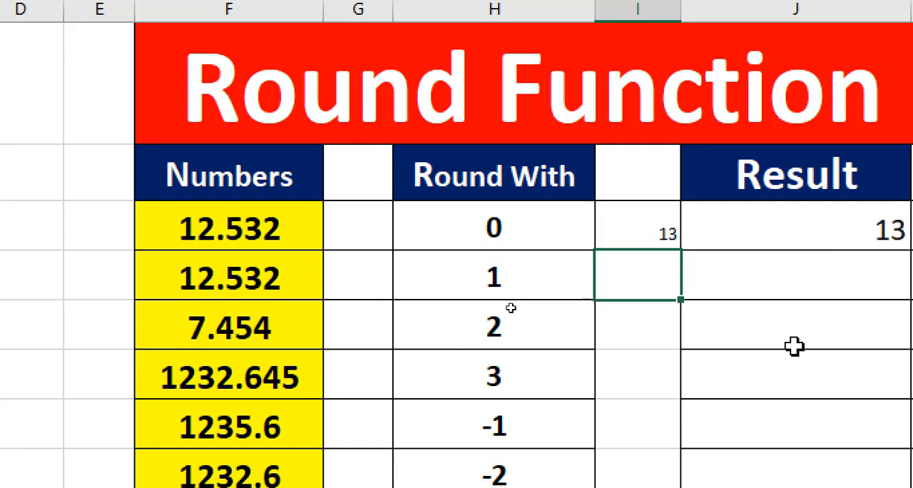
Enlarge the font of cell I7 by three size increments.
left_click(663, 226)
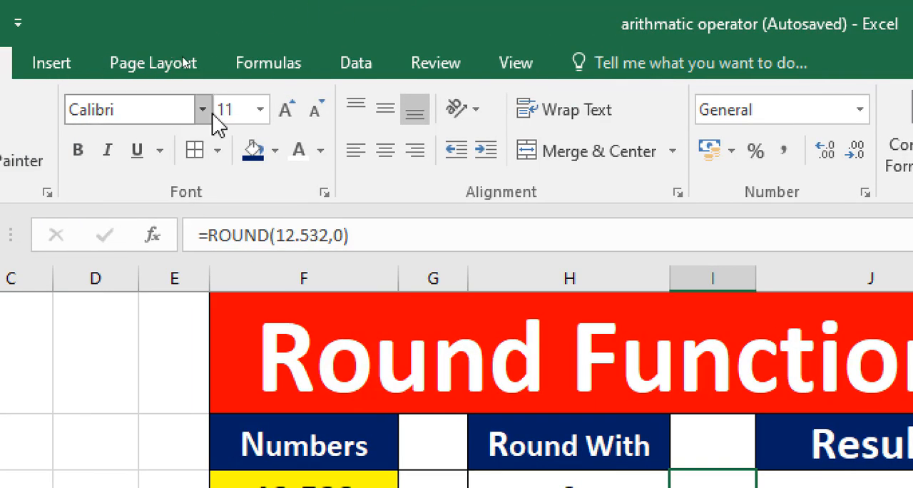
left_click(293, 111)
left_click(294, 111)
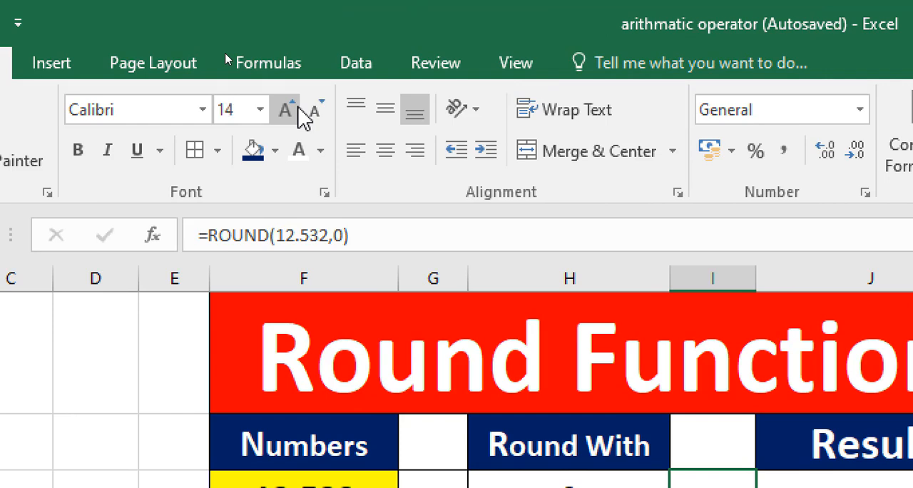
left_click(303, 114)
left_click(303, 114)
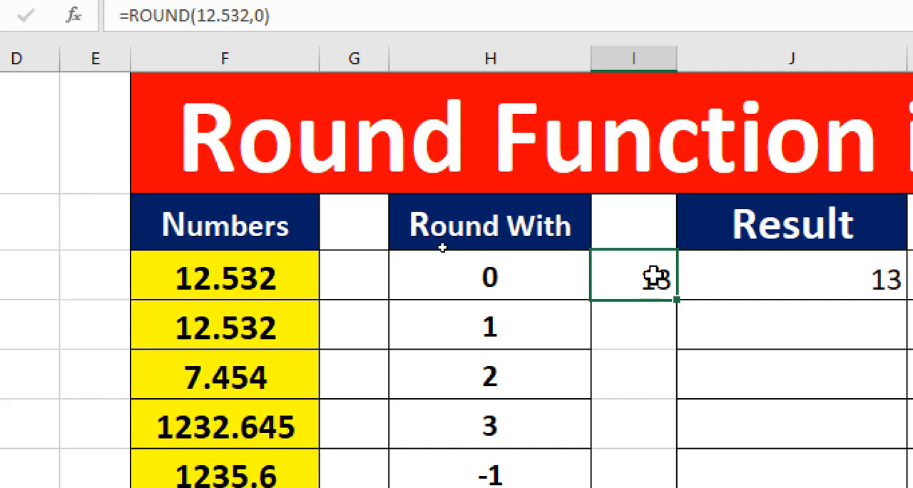
Examine the ROUND formula in I7, highlighting its number argument and the decimal digits 532.
double_click(655, 276)
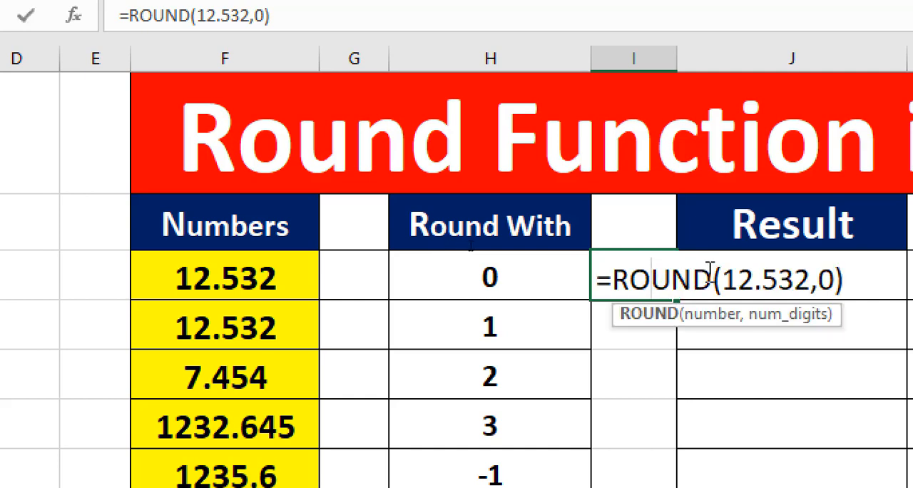
key("Return")
left_click(650, 288)
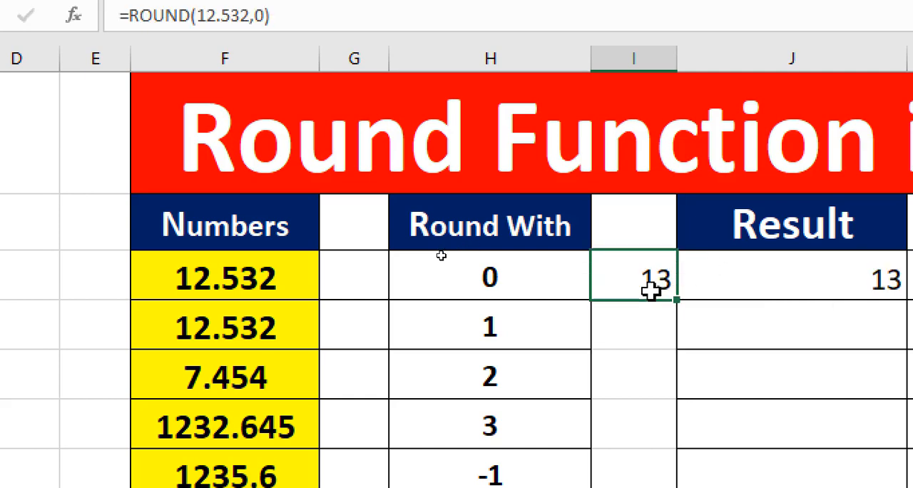
double_click(650, 288)
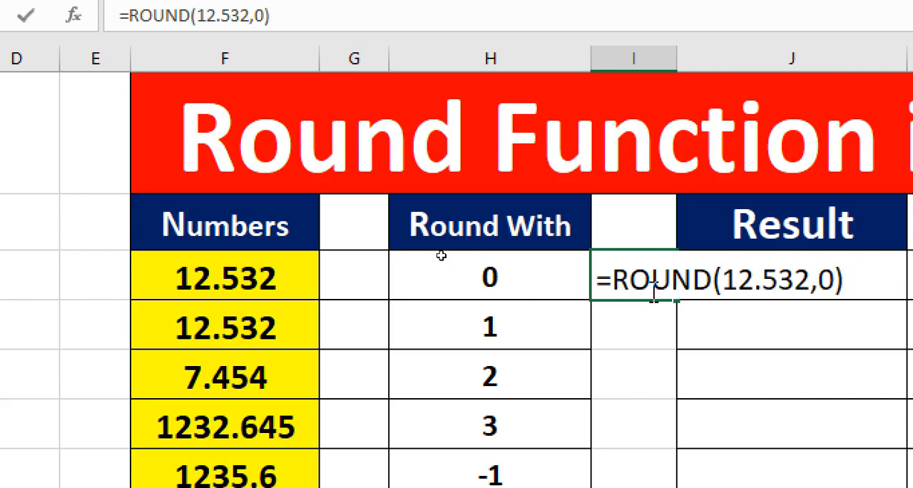
left_click_drag(722, 278, 807, 276)
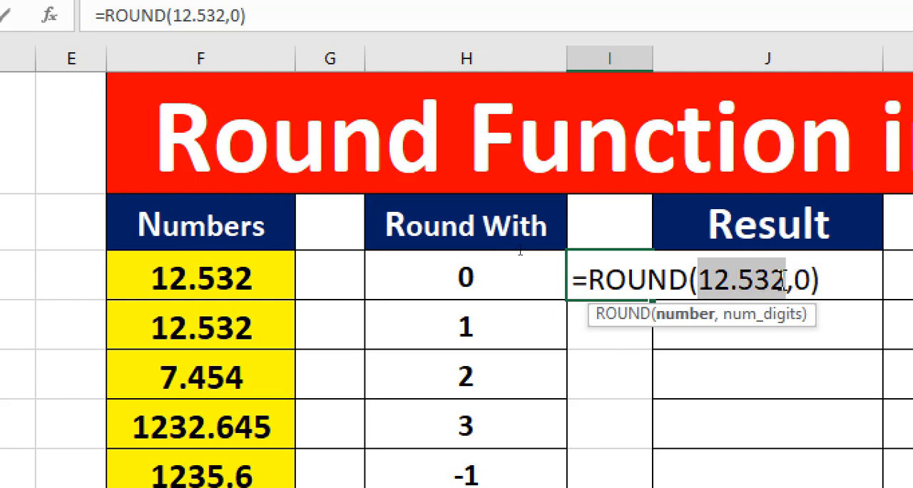
left_click(738, 283)
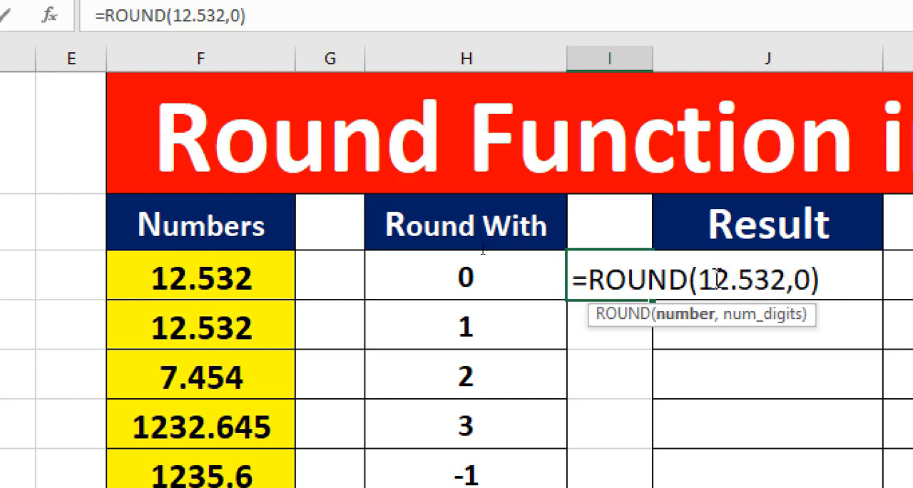
left_click_drag(741, 282, 785, 278)
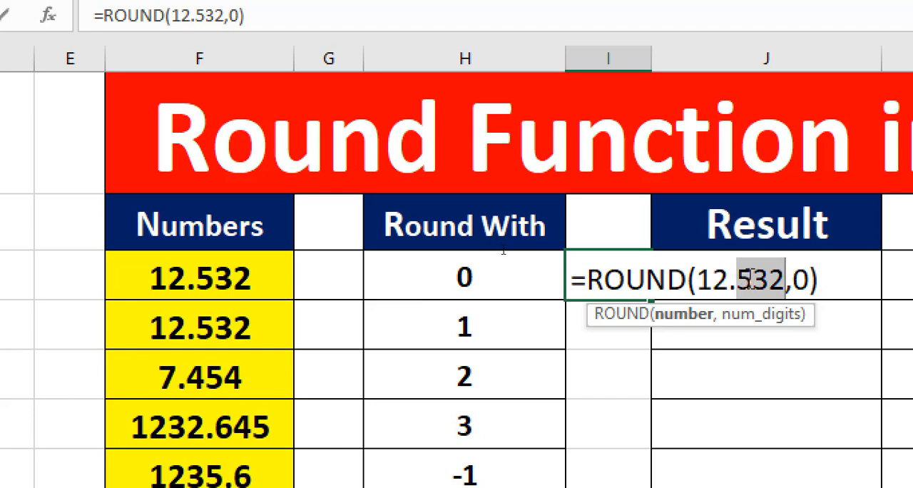
key("Return")
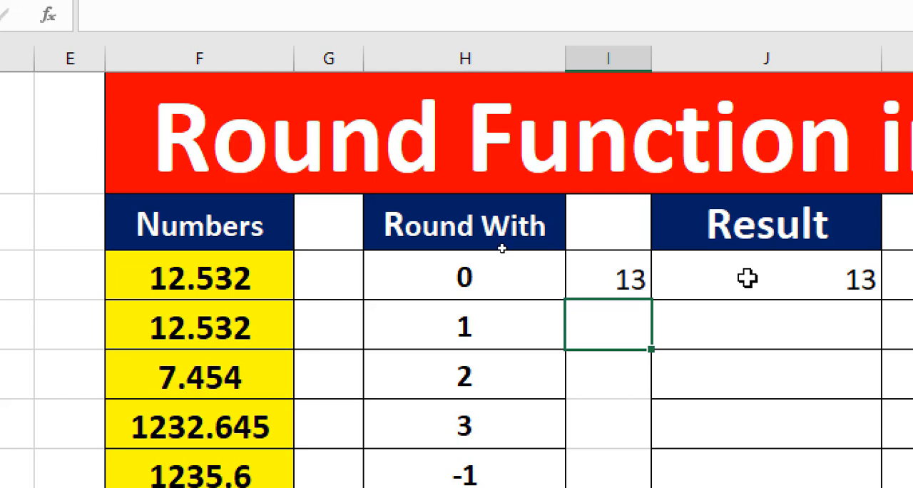
Change the first decimal digit in I7's formula to 4, making it =ROUND(12.432,0).
double_click(617, 279)
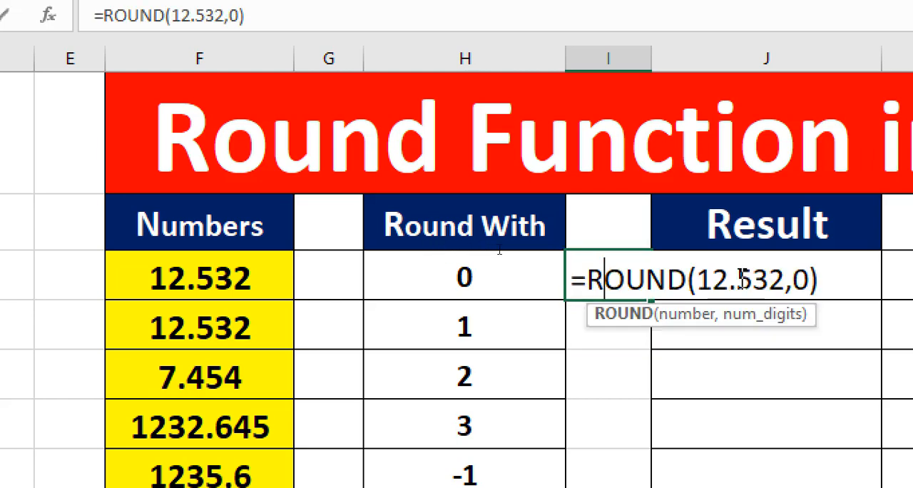
left_click_drag(737, 278, 753, 279)
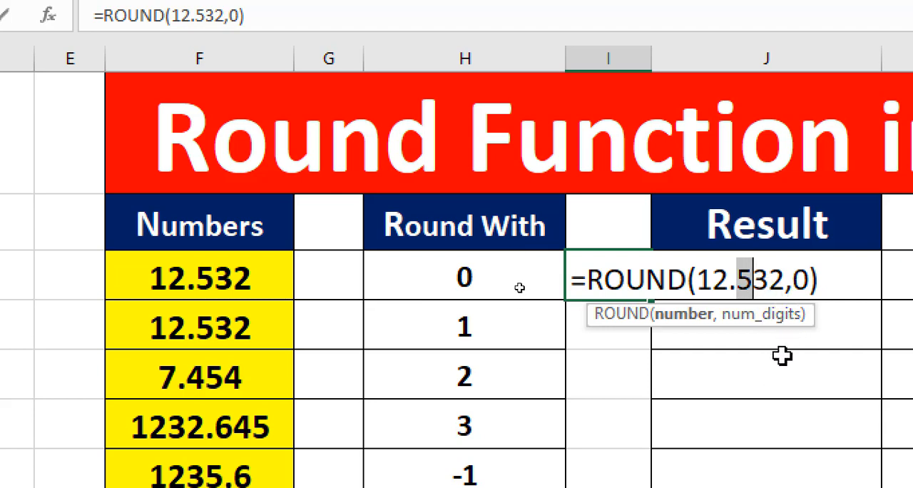
type("4")
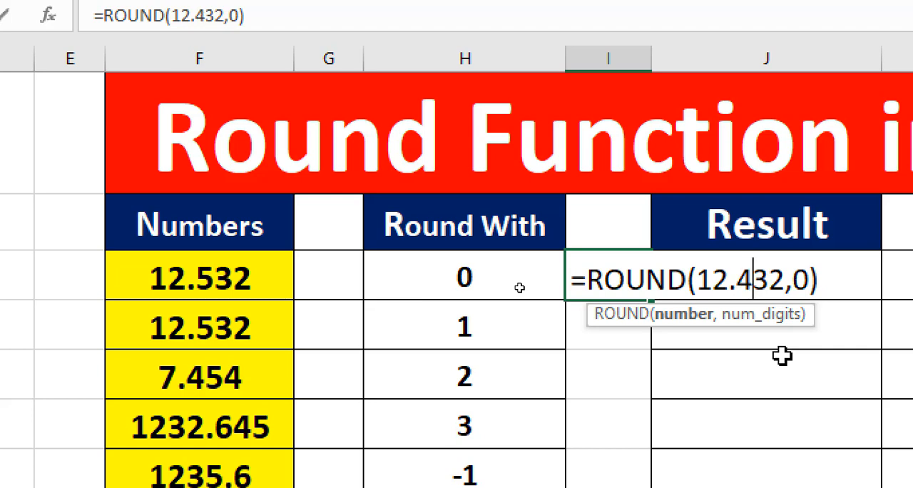
left_click(798, 283)
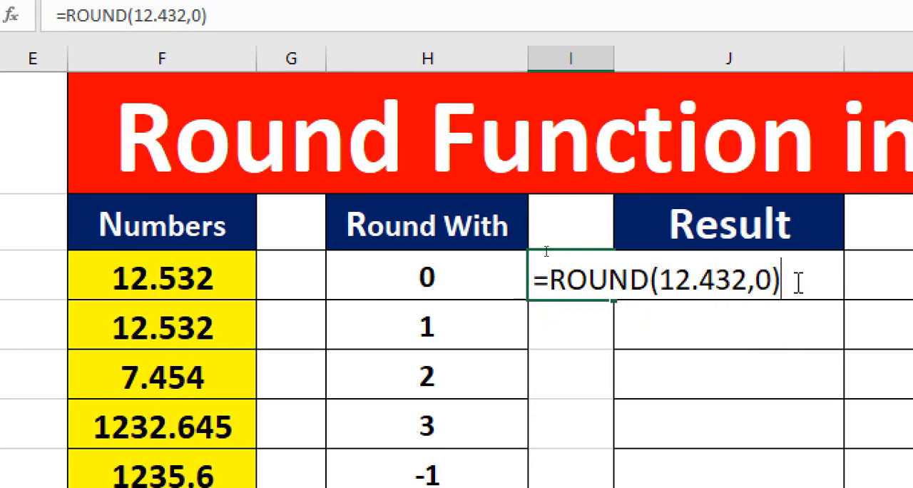
left_click(717, 281)
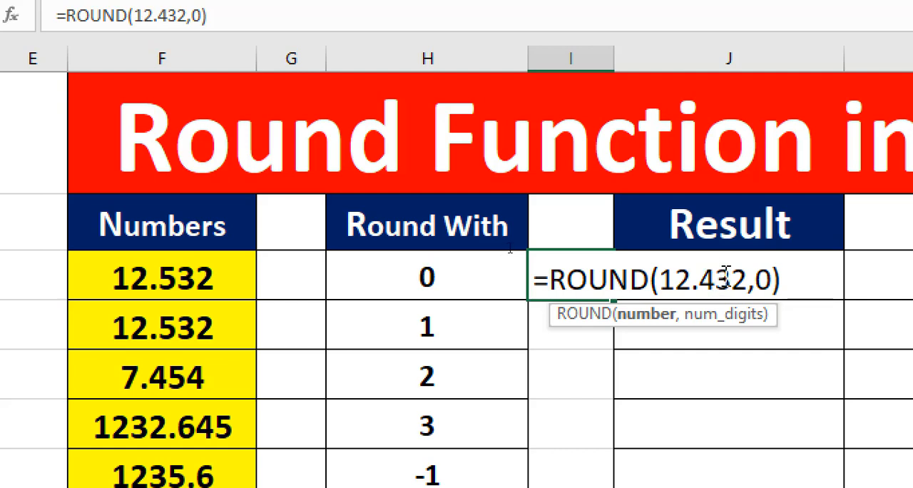
left_click_drag(726, 274, 707, 274)
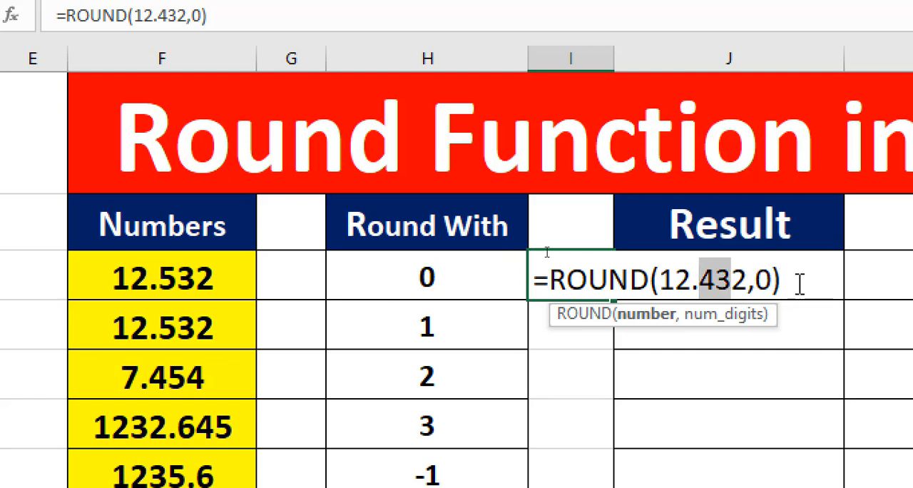
key("Return")
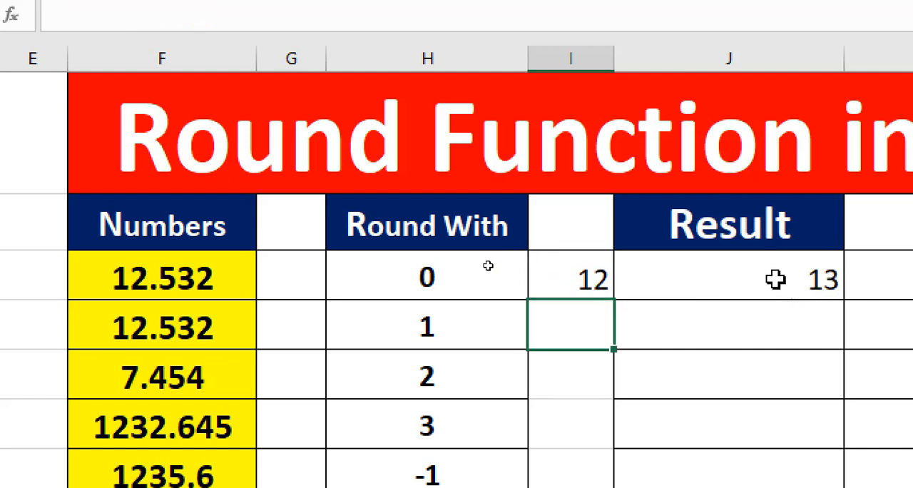
Compare the formula in I7 with the ROUND formula in J7 and its referenced cells.
left_click(588, 287)
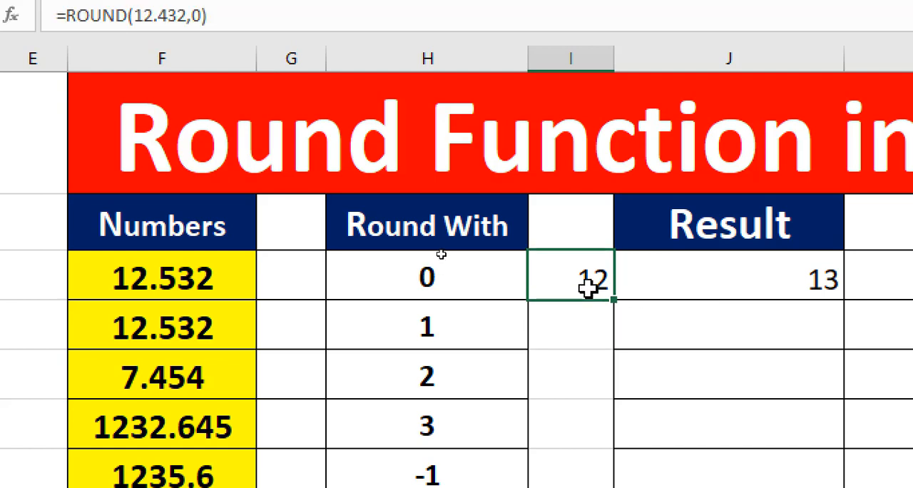
left_click(775, 289)
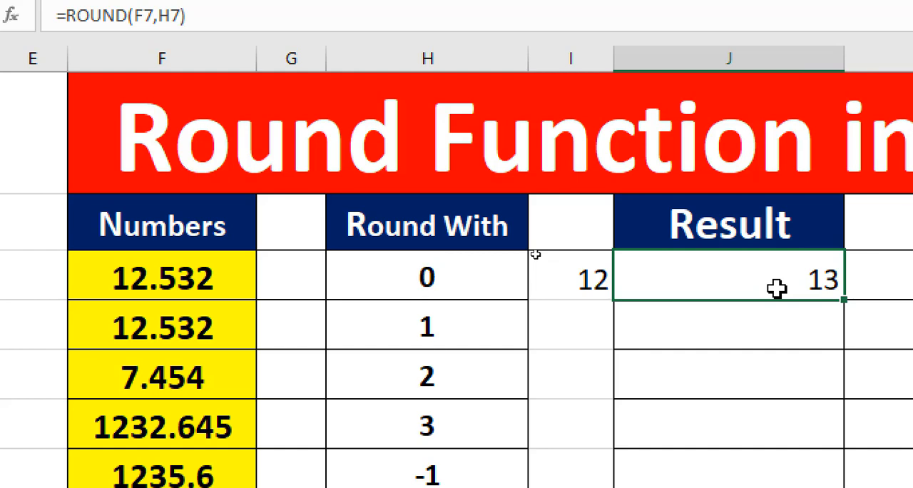
double_click(776, 287)
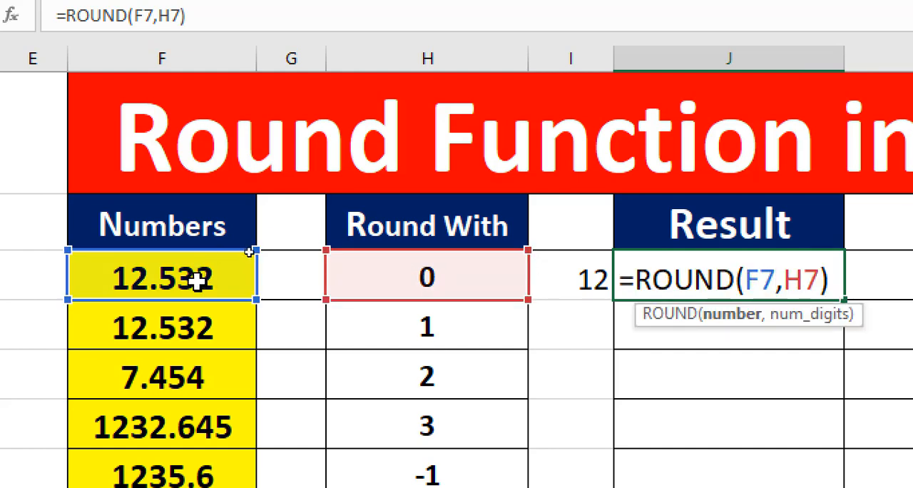
key("Return")
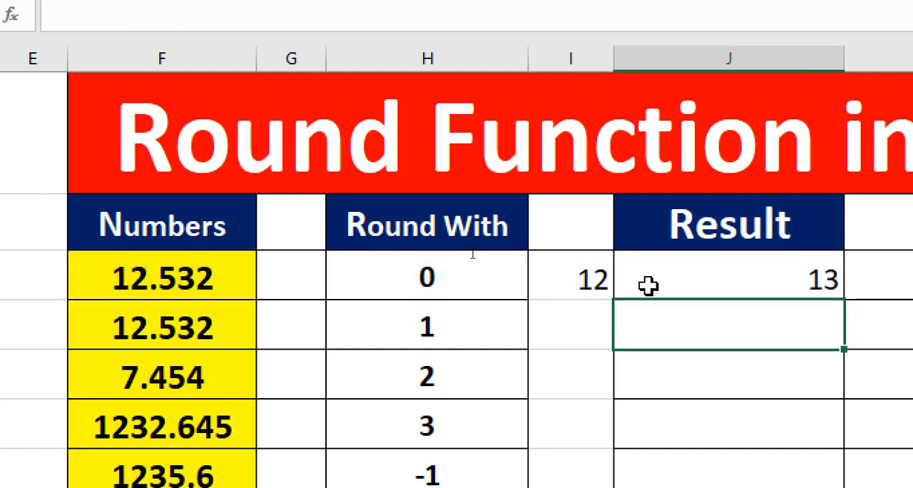
Change the first decimal digit in I7's formula to 7, making it =ROUND(12.732,0).
double_click(585, 272)
left_click_drag(698, 278, 721, 278)
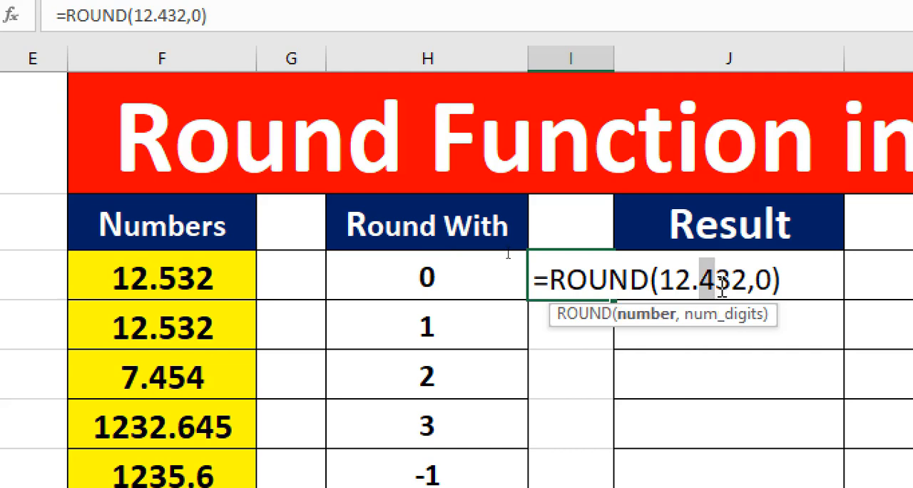
type("7")
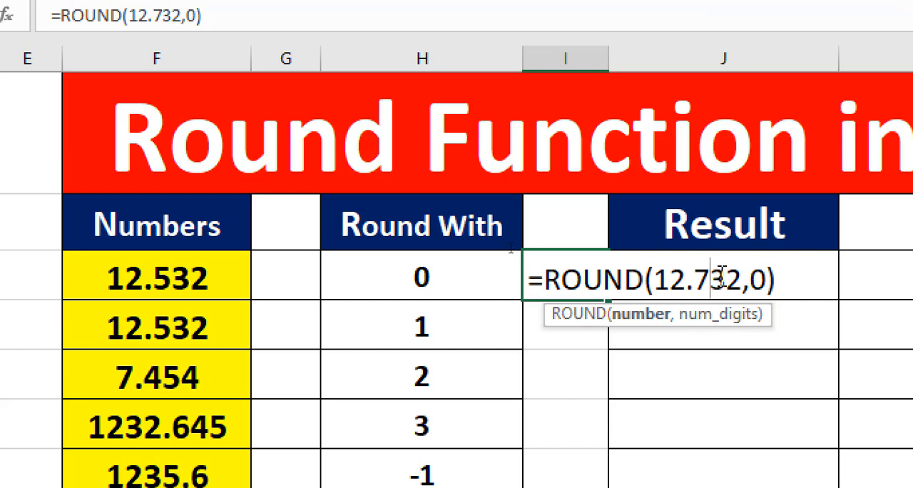
key("Return")
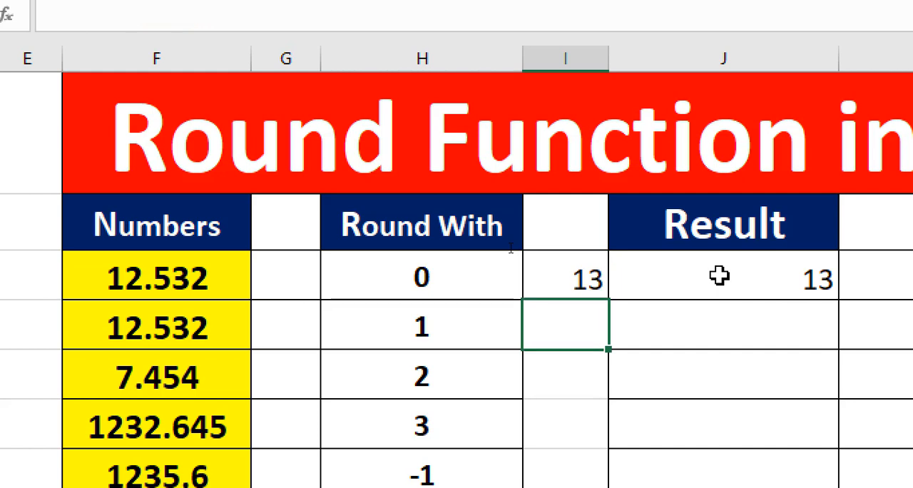
Examine the ROUND formula in I7, highlighting the first decimal digit of its number argument.
left_click(588, 278)
double_click(584, 278)
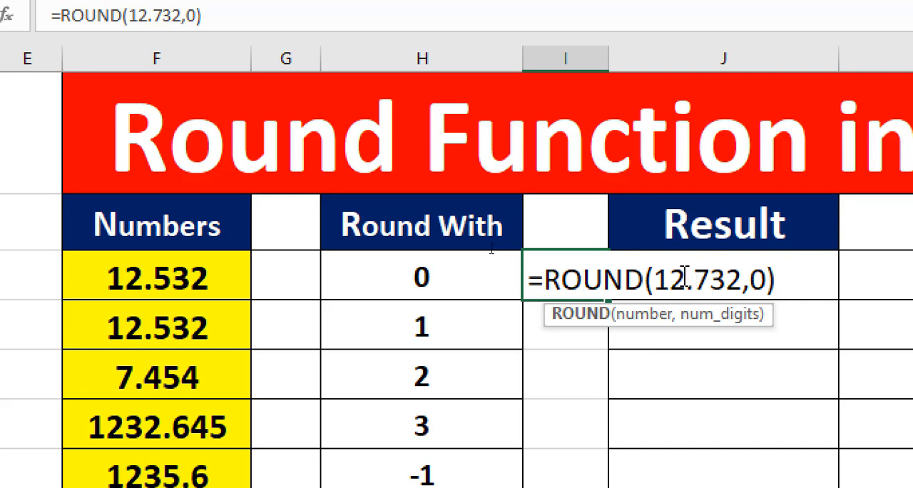
left_click_drag(654, 278, 705, 276)
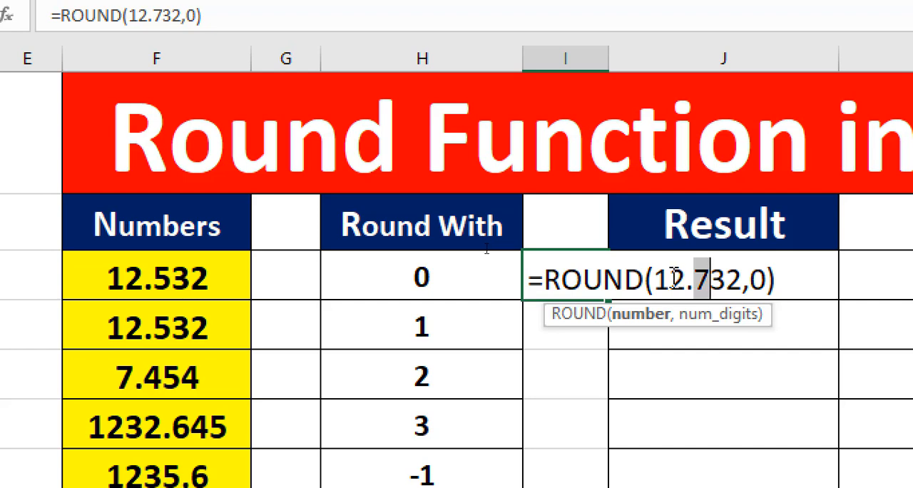
key("Return")
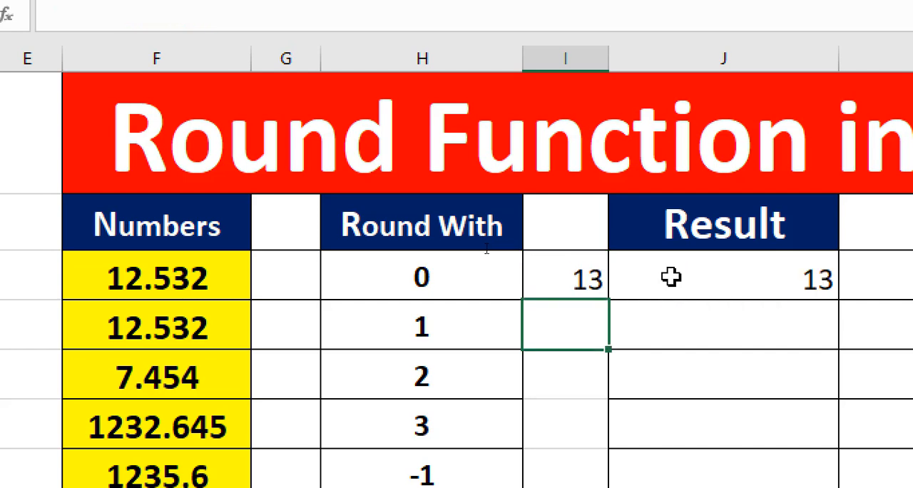
left_click(572, 284)
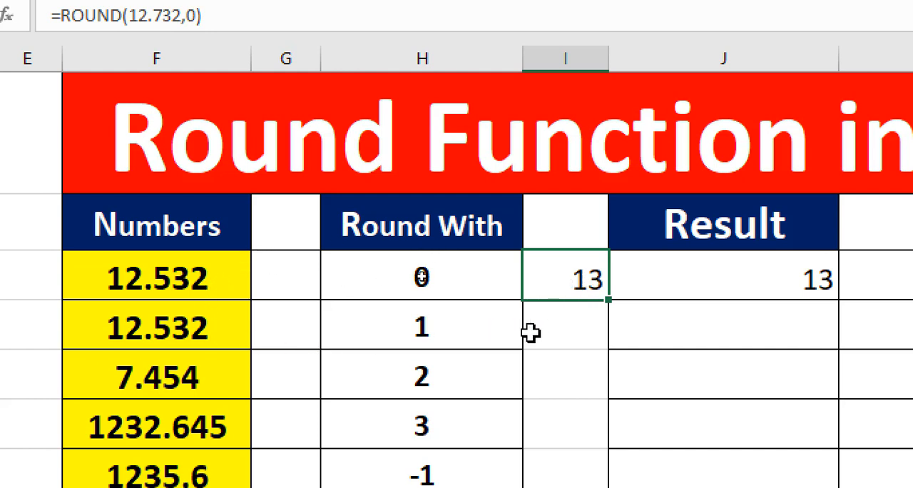
Enter =ROUND(F8,H8) in Result cell J8 to round the second number by its Round With digits.
left_click(656, 330)
type("=")
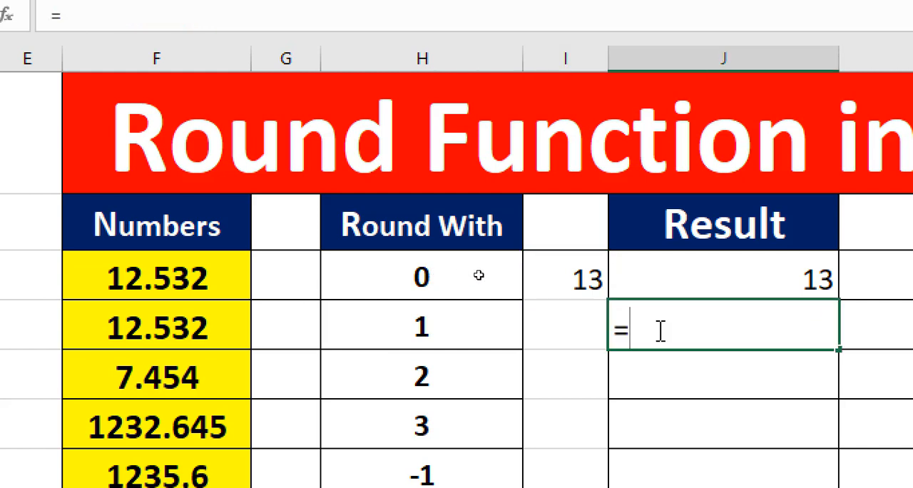
type("rou")
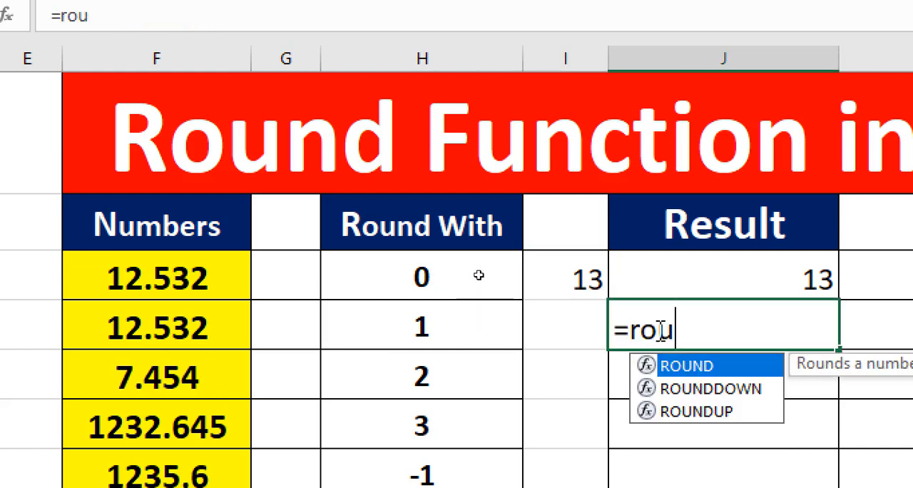
type("nd(")
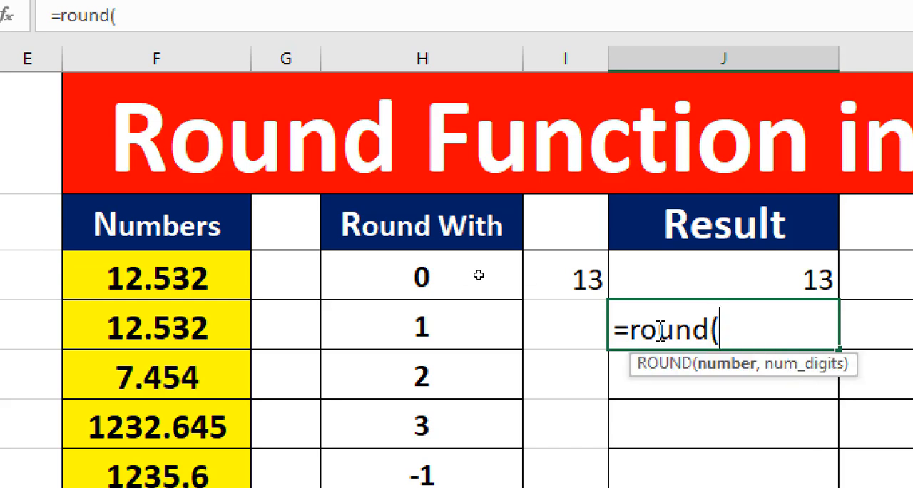
left_click(221, 322)
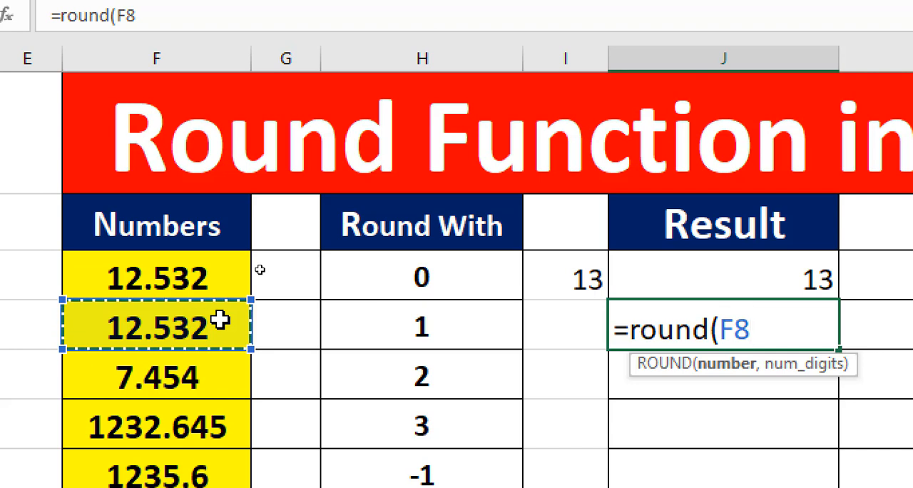
type(",")
left_click(392, 319)
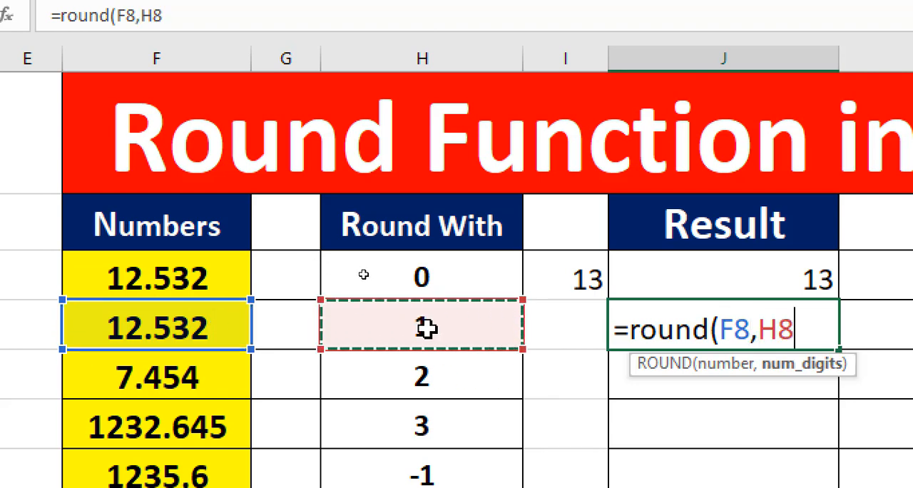
type(")")
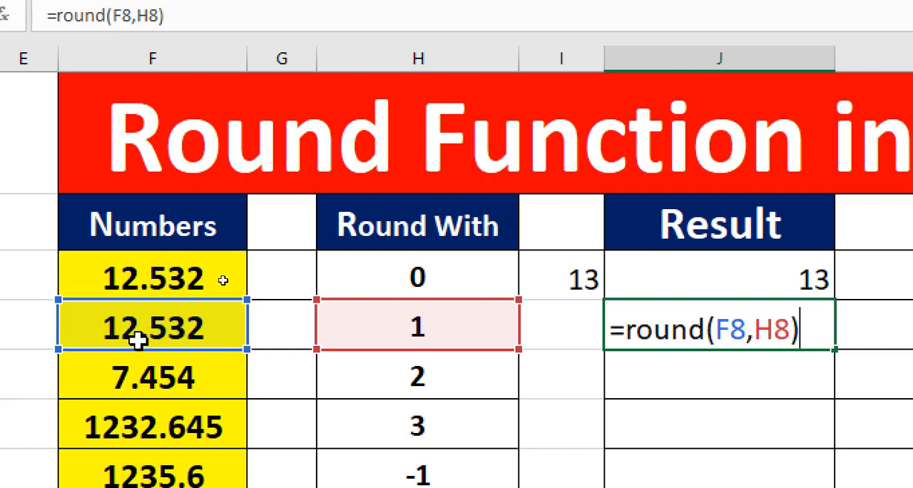
key("Return")
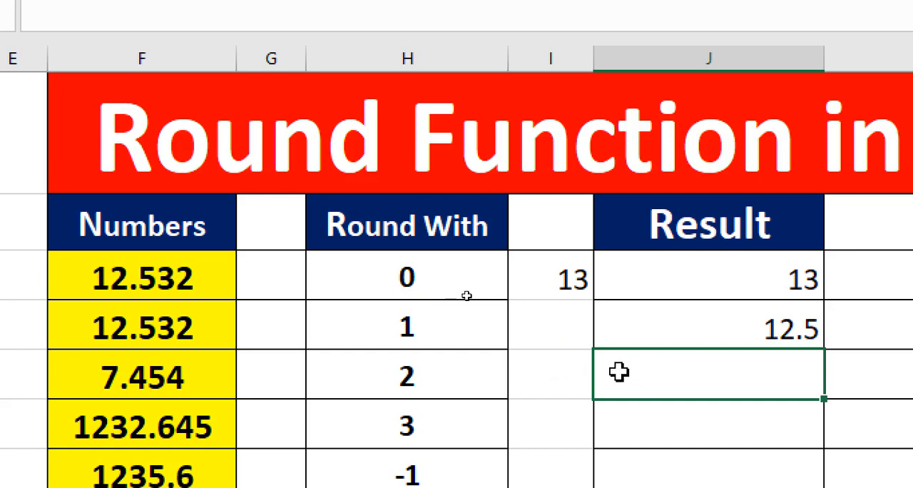
Enter =ROUND(F9,H9) in Result cell J9 to round the third number by its Round With digits.
type("=rond")
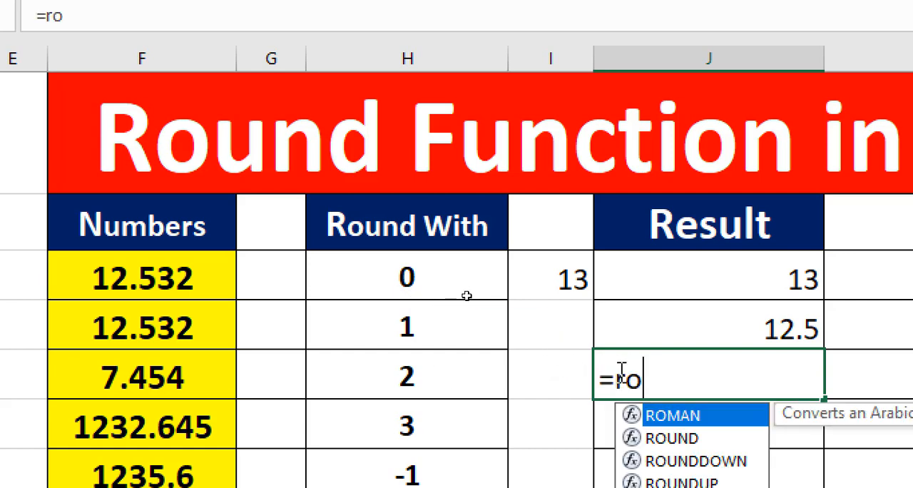
key("BackSpace")
key("BackSpace")
type("und")
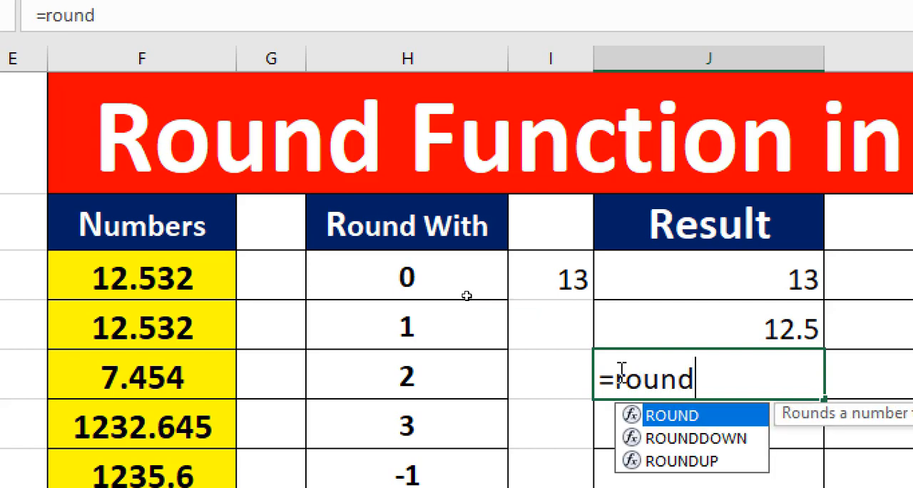
type("(")
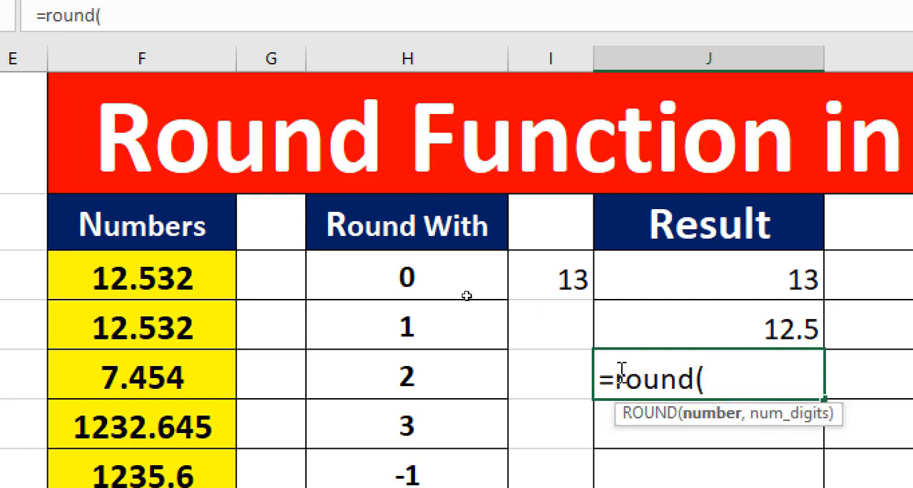
left_click(200, 378)
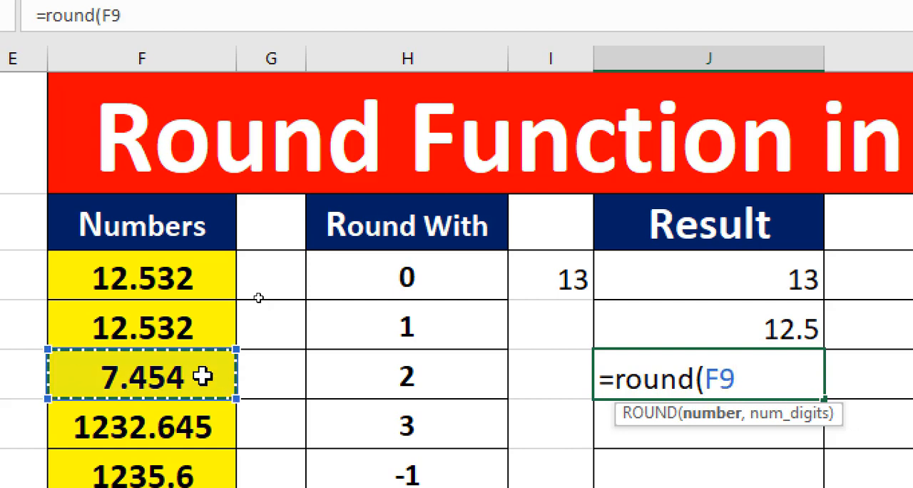
type(",")
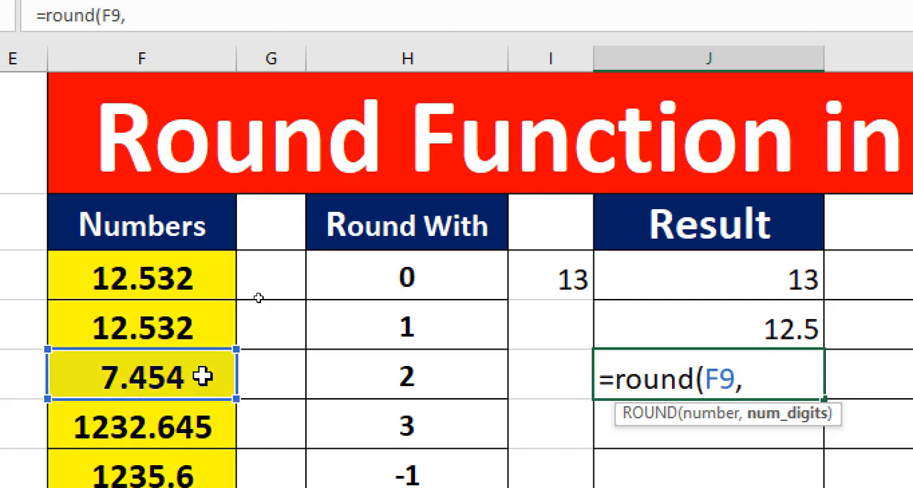
left_click(426, 381)
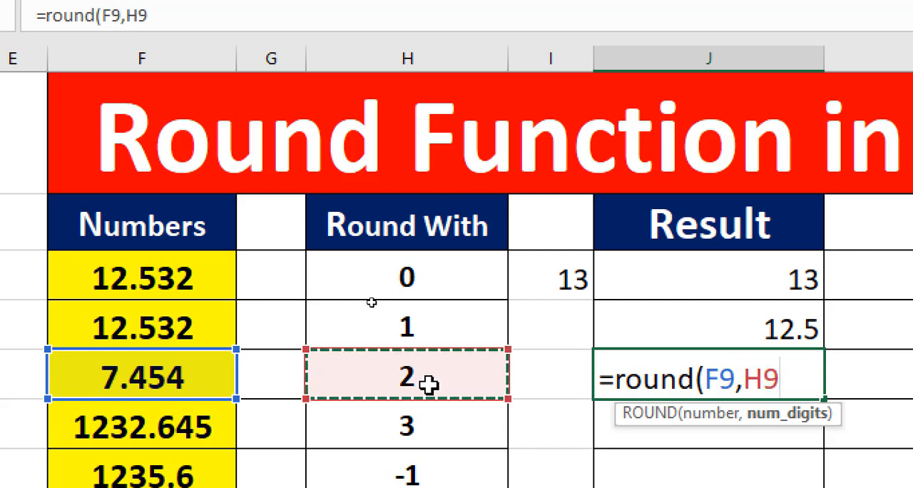
type(")")
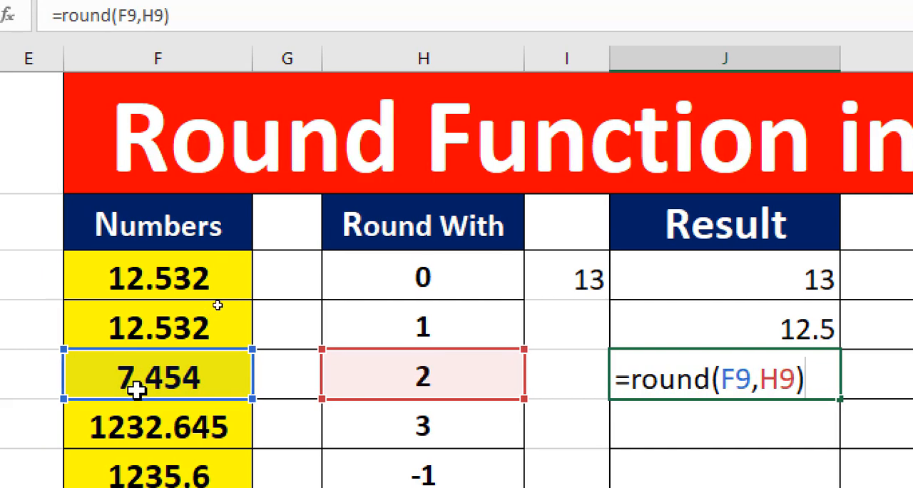
key("Return")
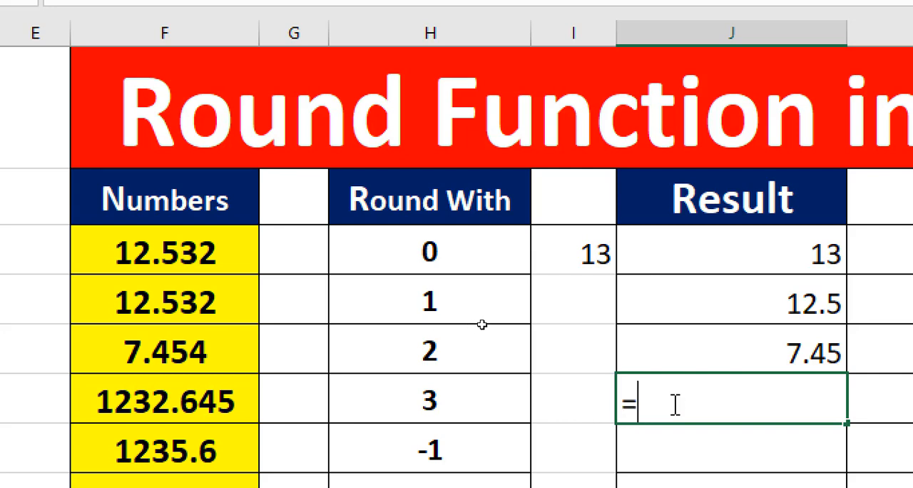
Enter =ROUND(F10,H10) in Result cell J10 and review it against the Round With value in H10.
type("round")
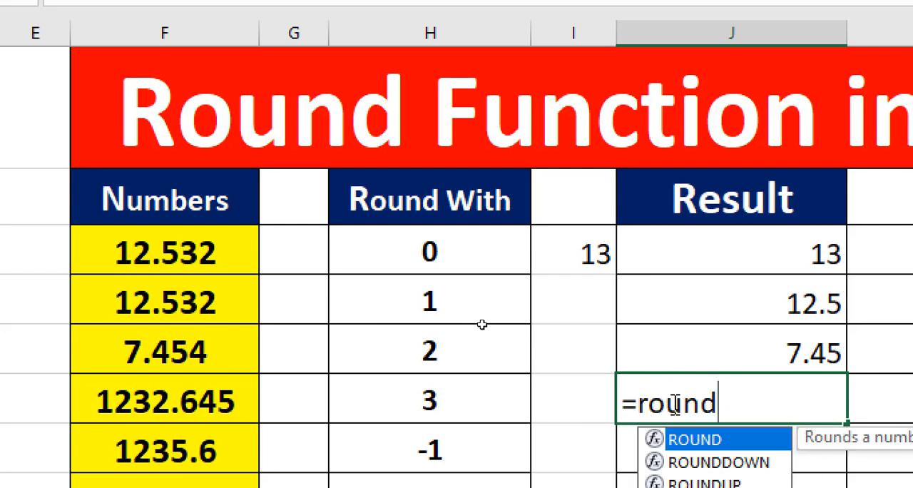
type("(")
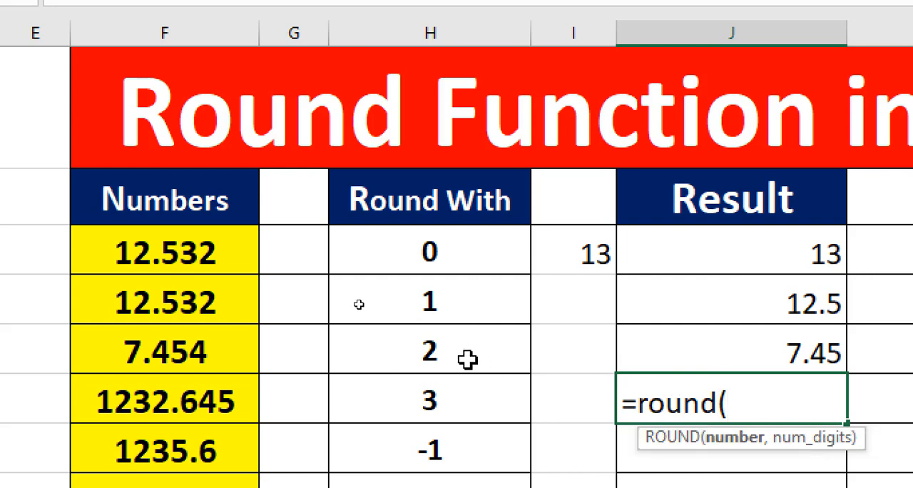
left_click(220, 406)
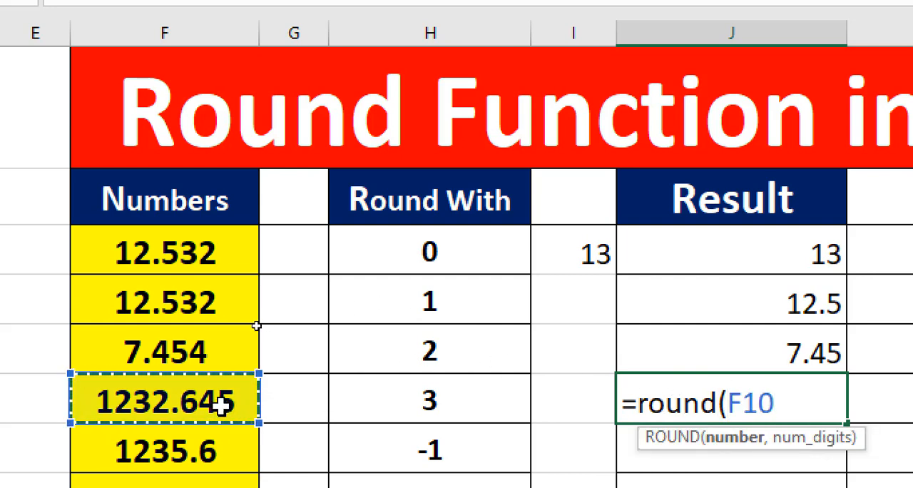
type(",")
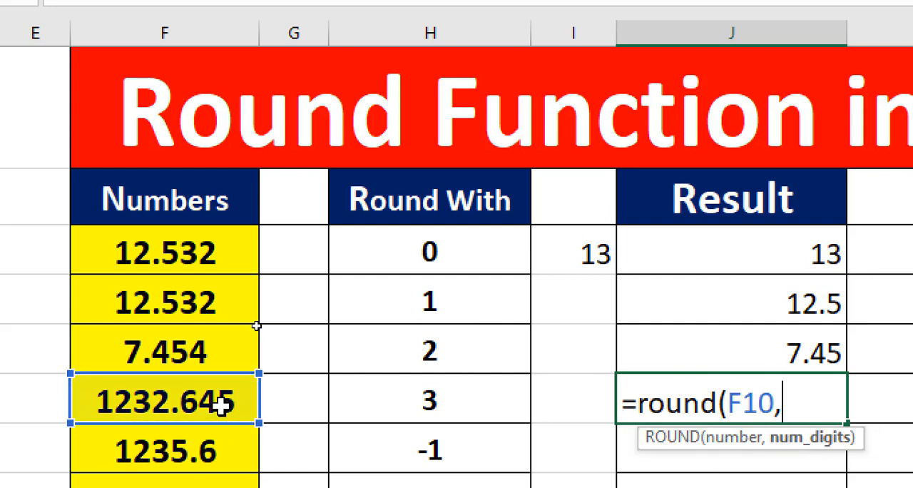
left_click(434, 402)
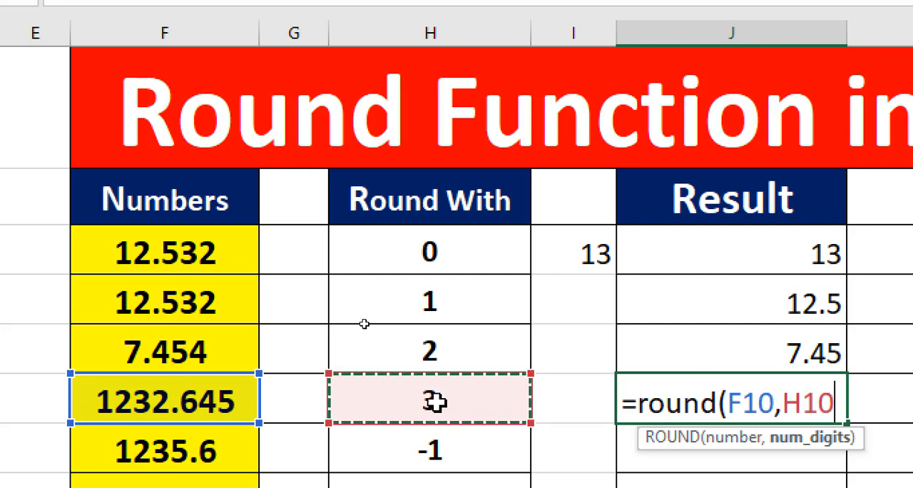
type(")")
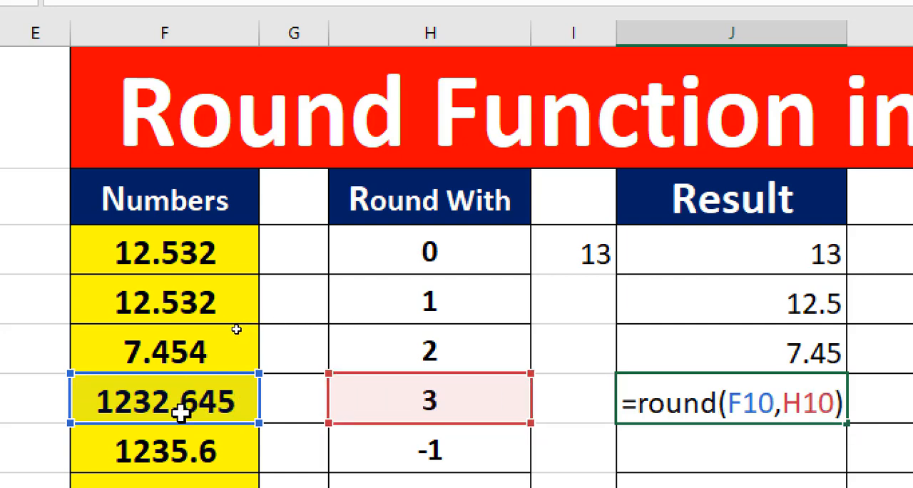
key("Return")
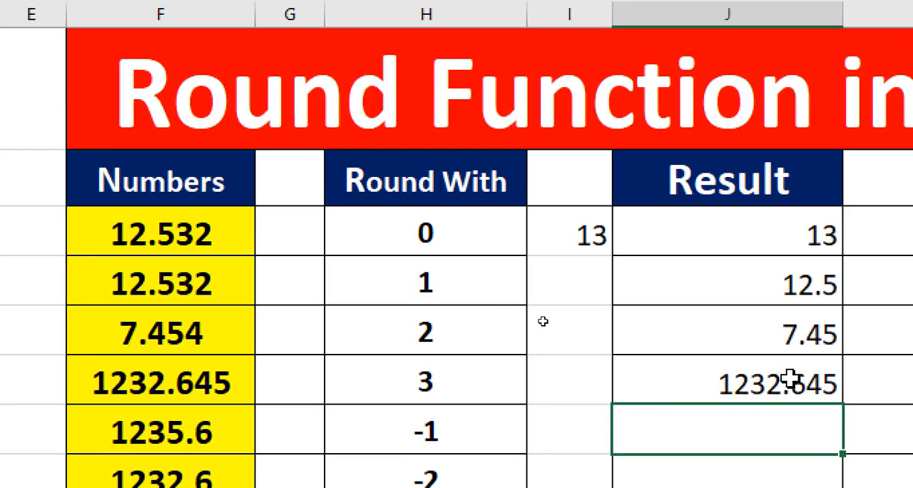
left_click(791, 398)
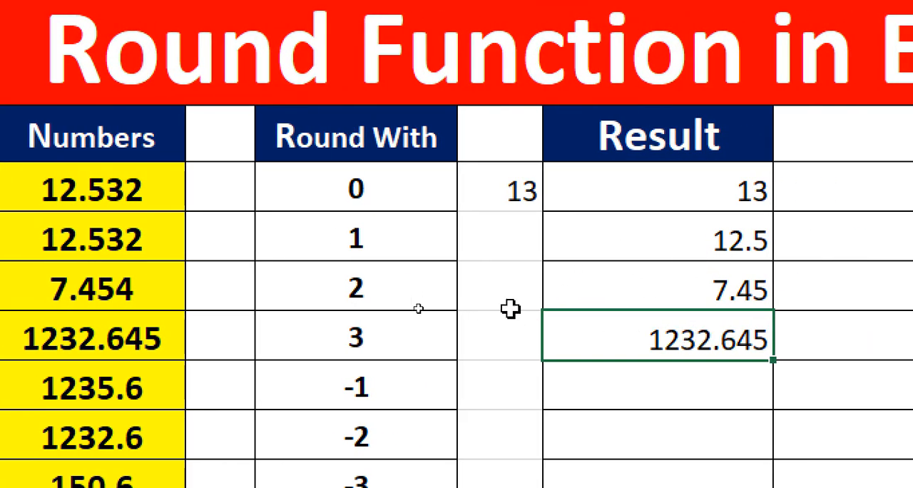
left_click(364, 319)
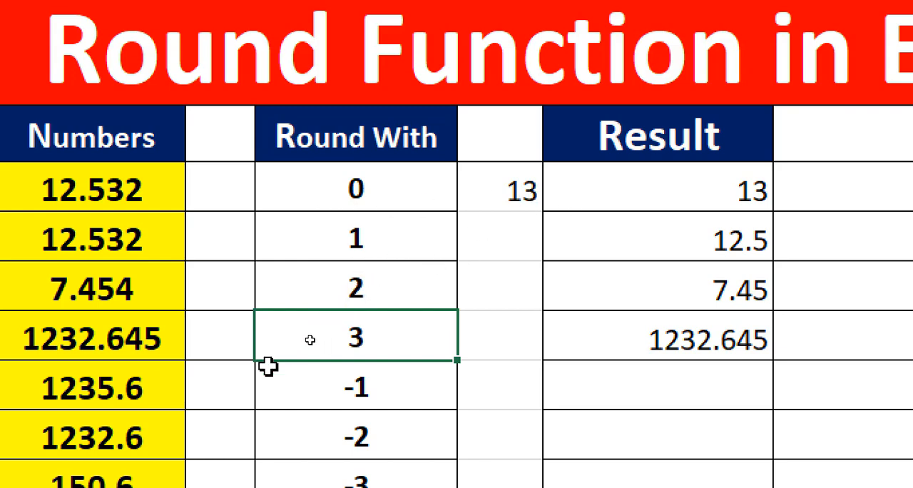